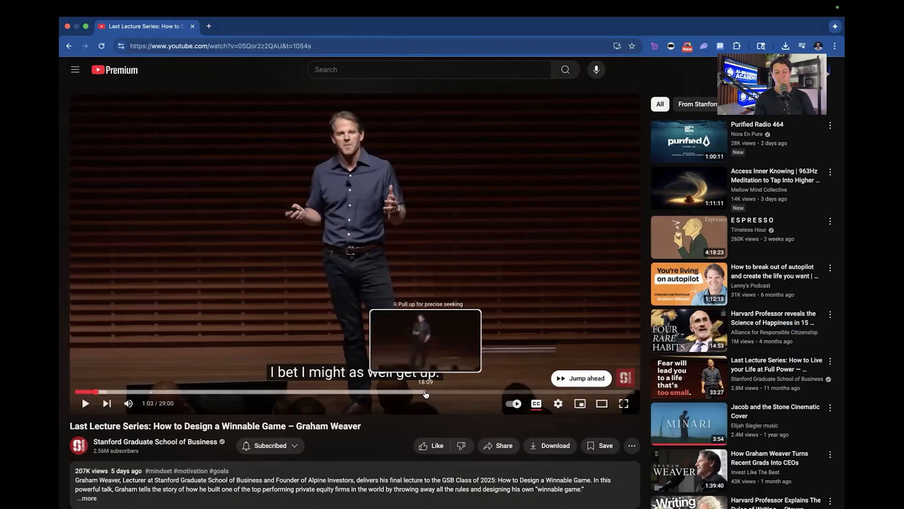
Step: Expand the lecture video's description and show its transcript
scroll(425, 394, "down", 2)
scroll(426, 393, "down", 5)
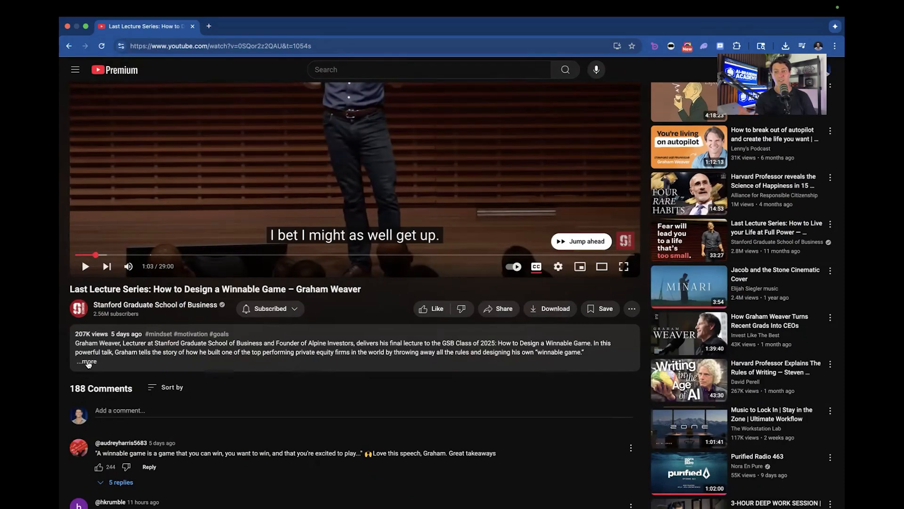
left_click(88, 362)
scroll(182, 391, "down", 3)
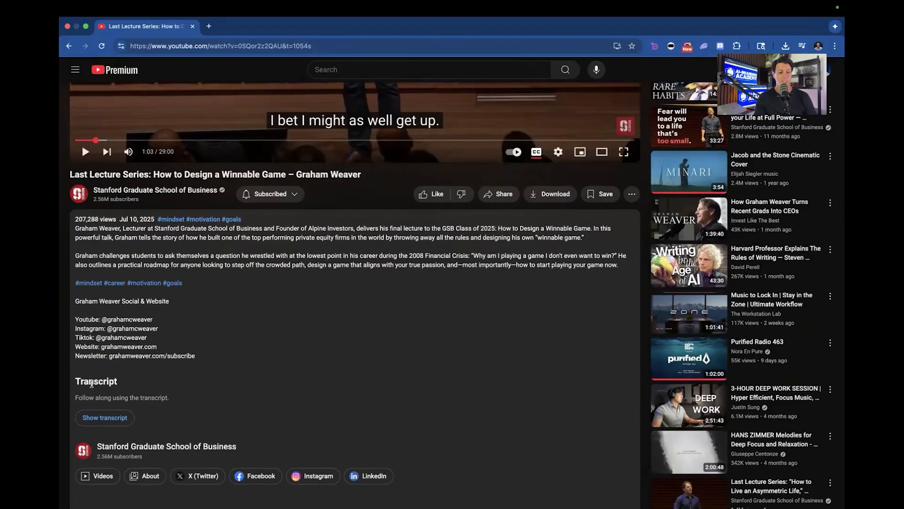
left_click(105, 417)
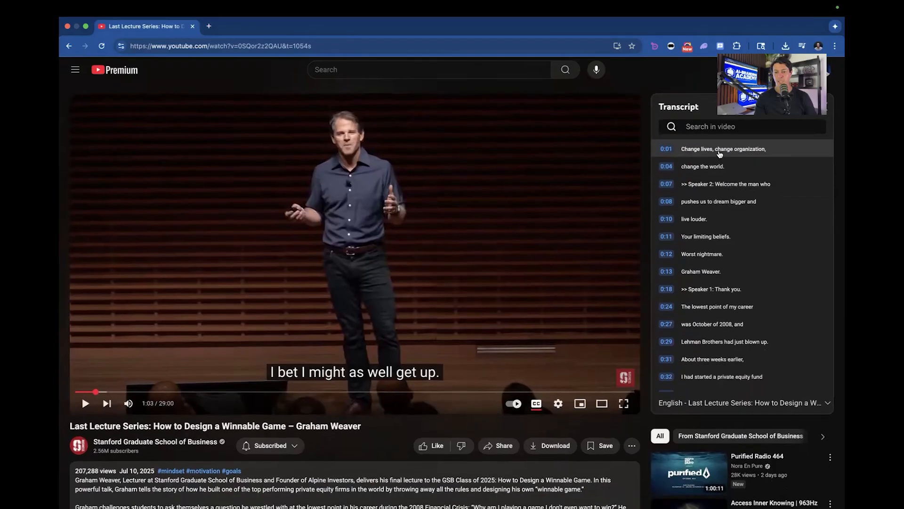
Step: Select the transcript from its 0:01 line through the final "Thank you." at 28:09 and copy it
left_click(721, 153)
scroll(741, 228, "down", 20)
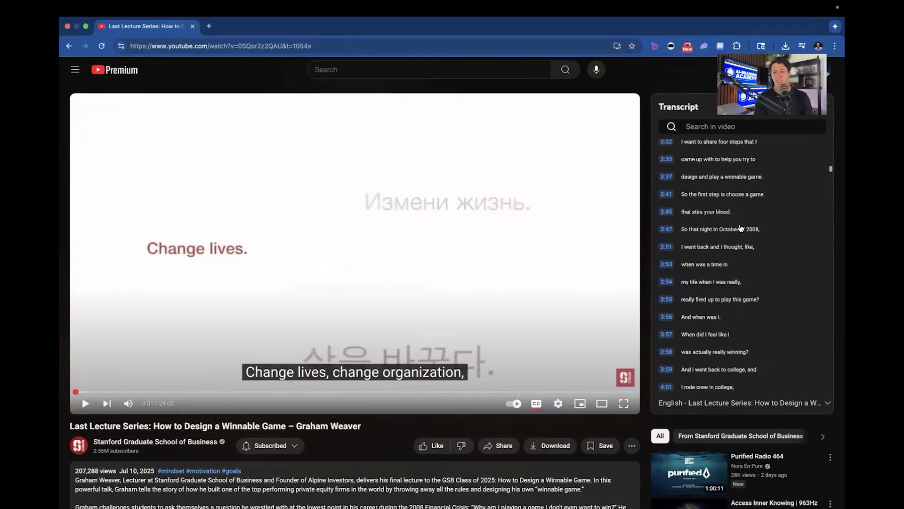
scroll(741, 228, "down", 20)
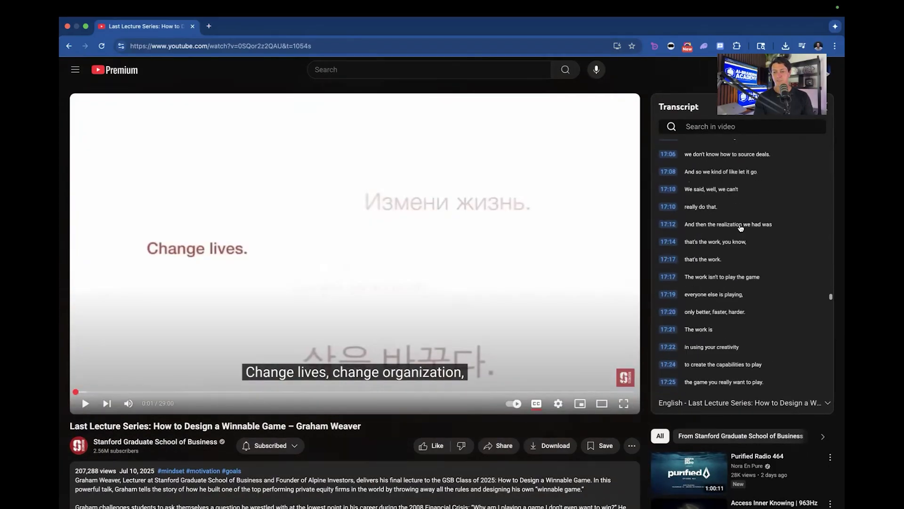
scroll(741, 228, "down", 15)
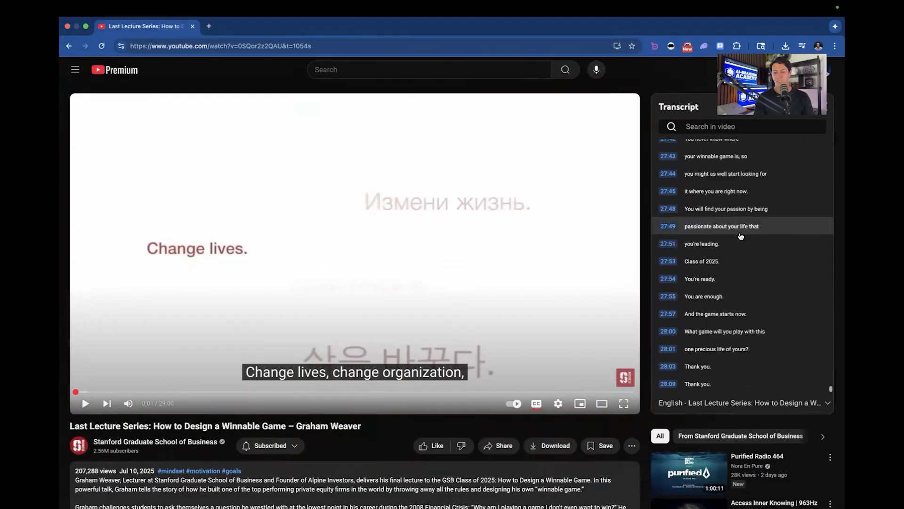
left_click(712, 385, "shift")
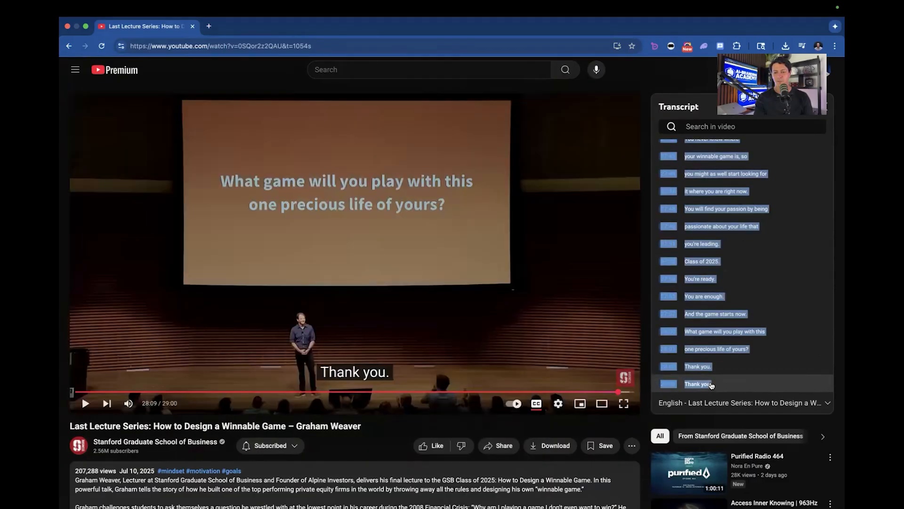
right_click(711, 386)
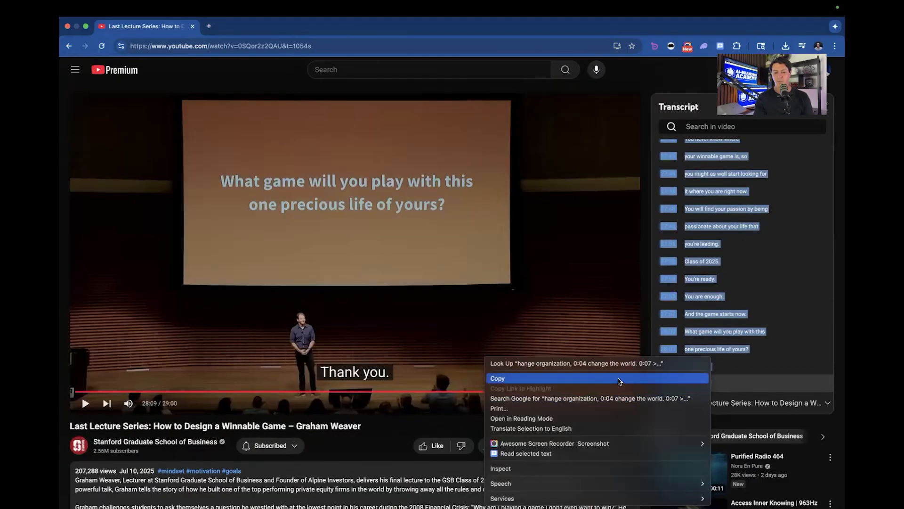
left_click(620, 379)
Step: Switch to ChatGPT in a new browser tab
left_click(209, 26)
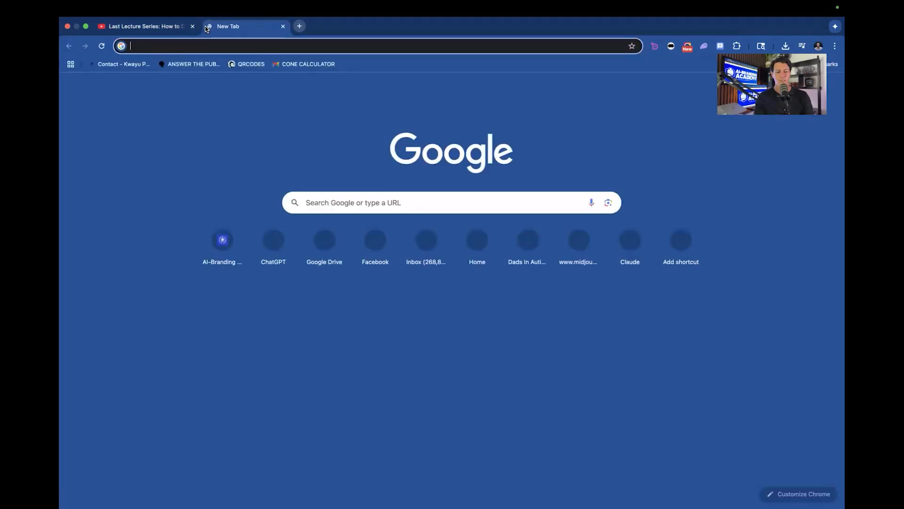
type("chat")
key("Return")
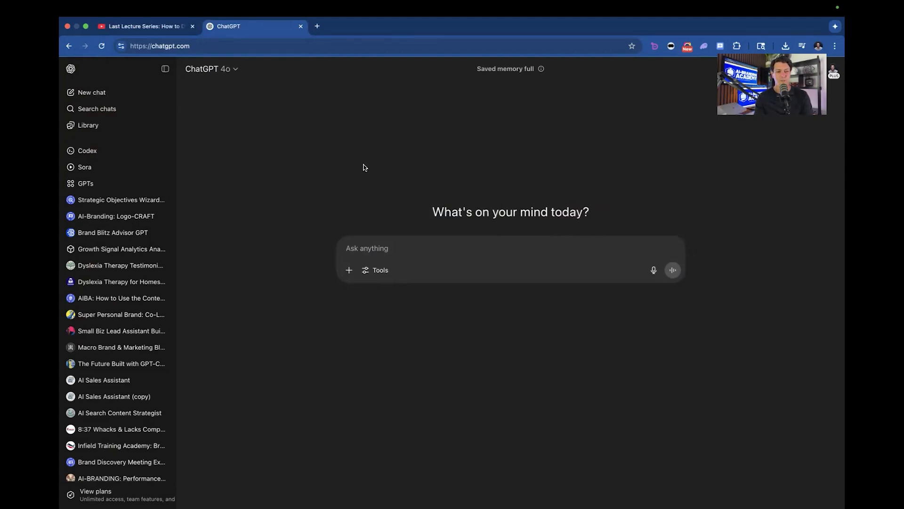
Step: Start a new custom GPT and switch its editor to the conversational Create mode
left_click(96, 184)
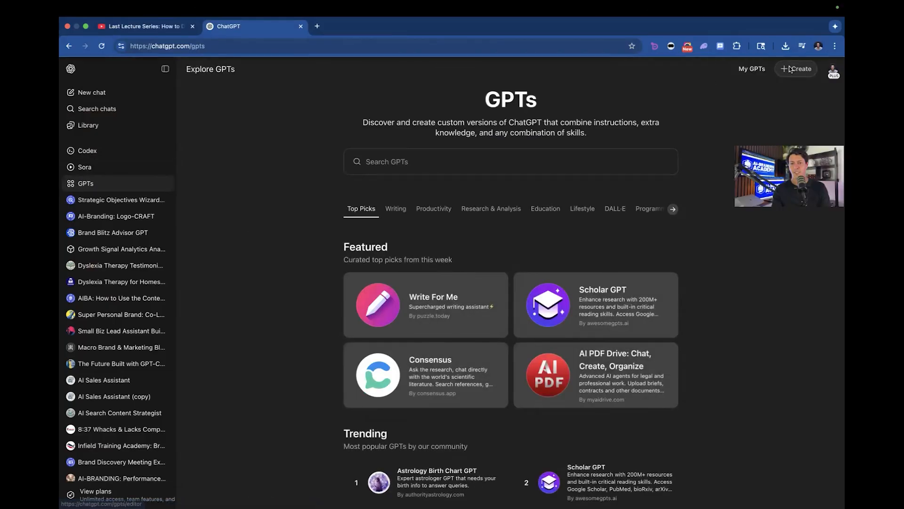
left_click(801, 68)
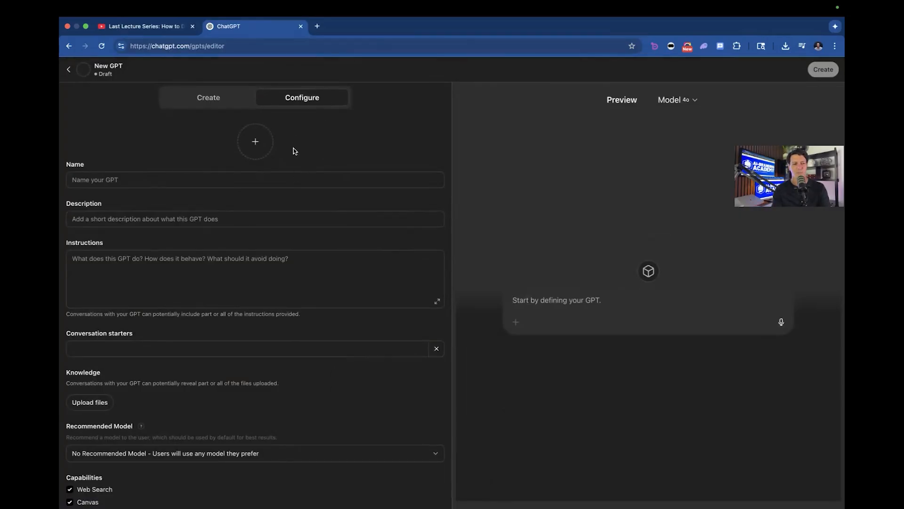
left_click(255, 257)
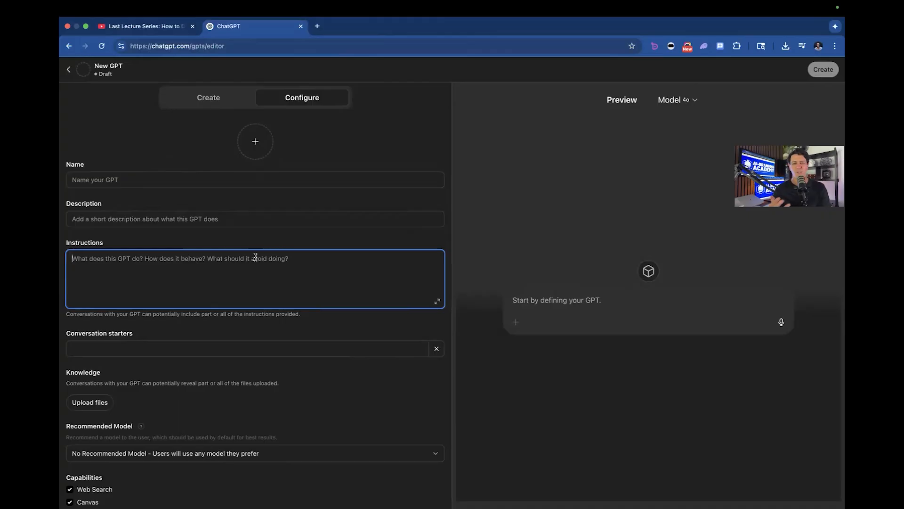
left_click(306, 135)
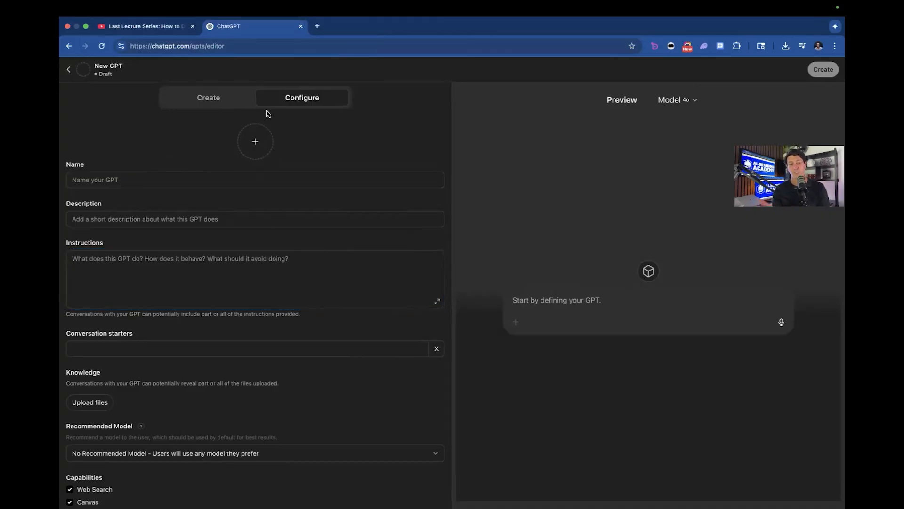
left_click(210, 101)
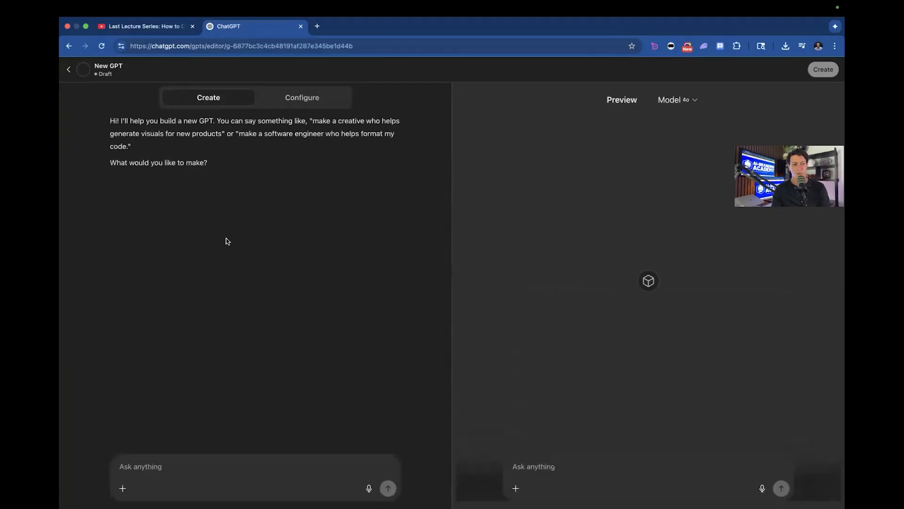
Step: Send the builder "Please review the following transcript and create a program to help me employ the concepts presented as quickly as possible:" followed by the copied transcript
left_click(188, 467)
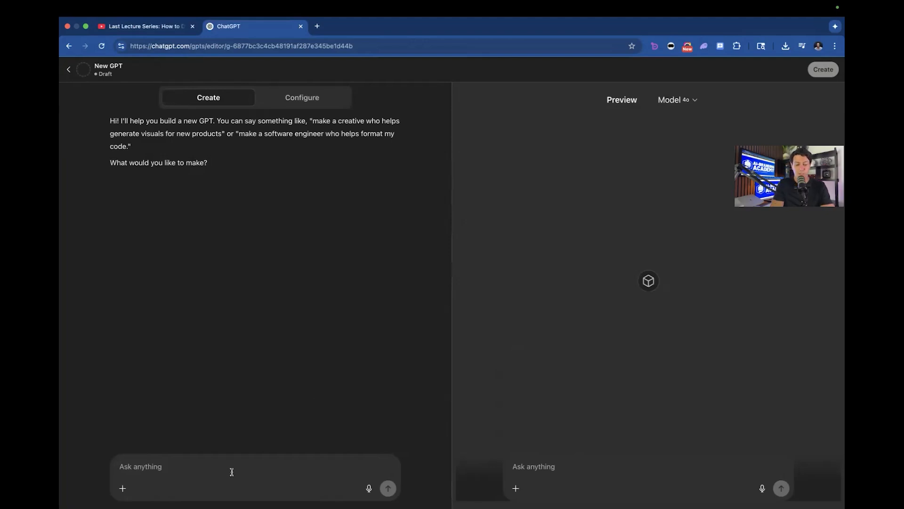
type("Please review the following trans")
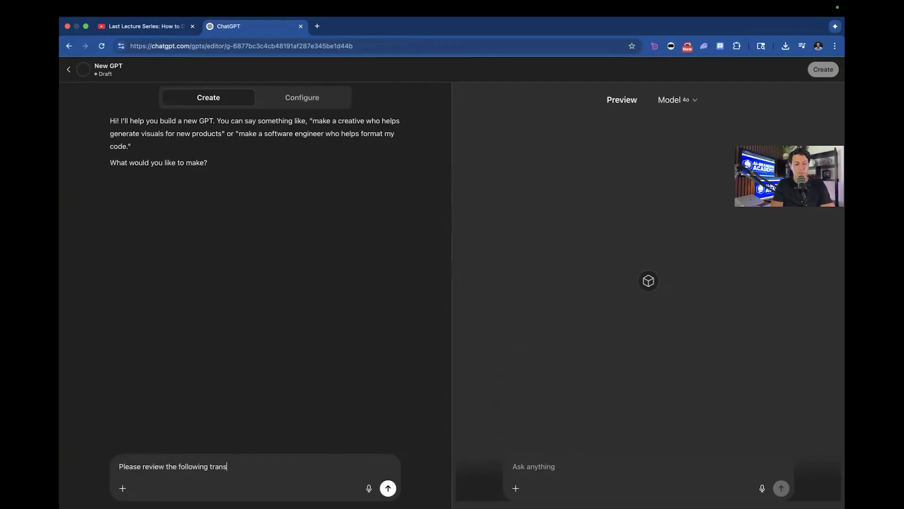
type("cript and create a program ")
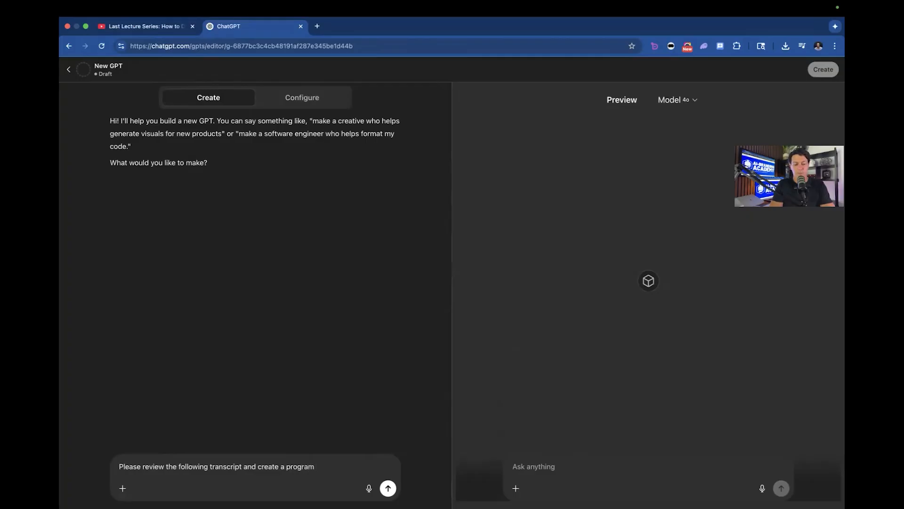
type("to help w")
key("BackSpace")
type("me i")
type("mploy the concepts presen")
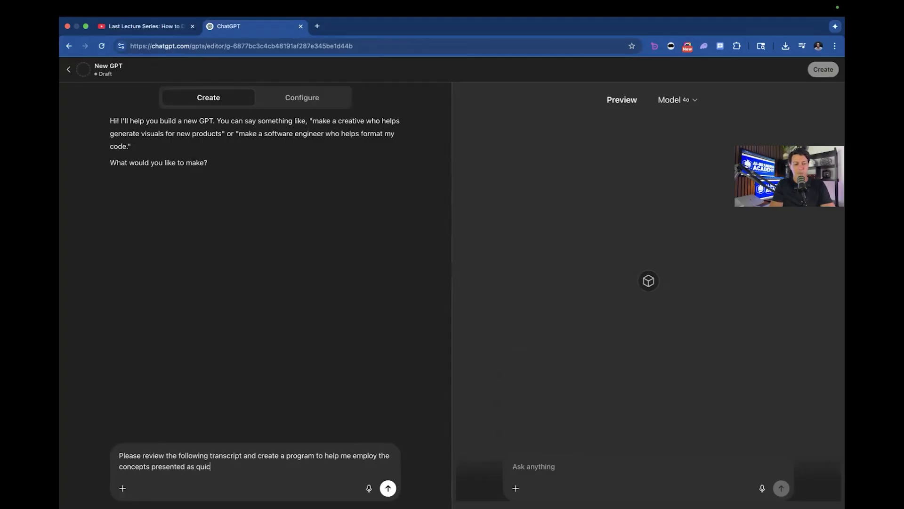
type("ted as quickly as possible:")
key("shift+Return")
key("shift+Return")
key("super+v")
key("Return")
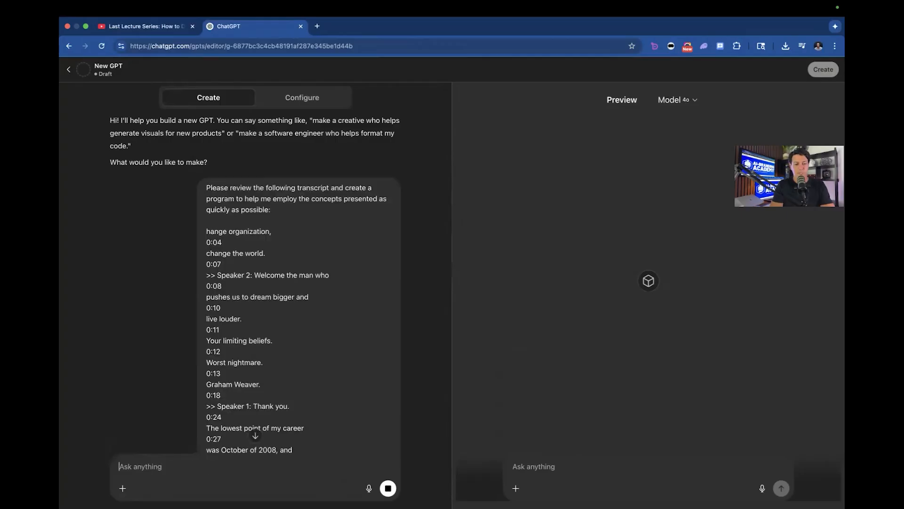
Step: Begin answering the builder's naming question with "No, let's get the methodology of this GPT down first."
scroll(278, 346, "down", 20)
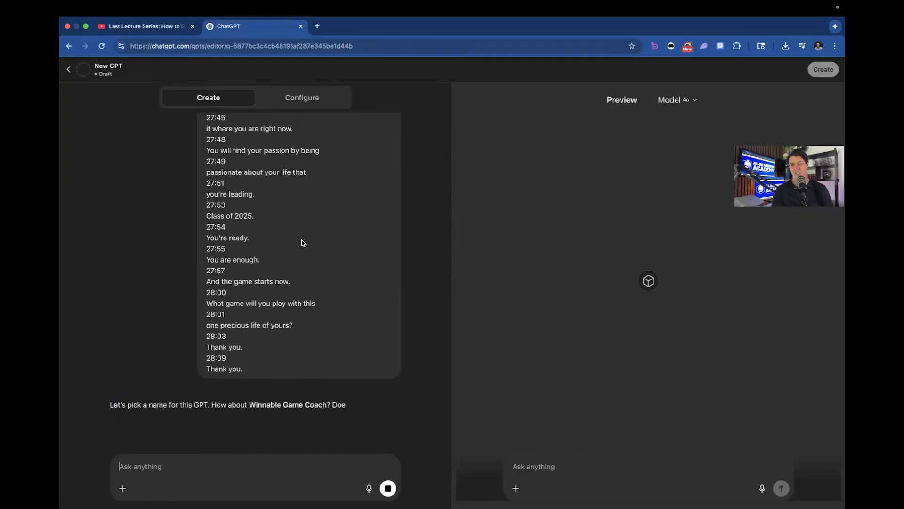
key("super+equal")
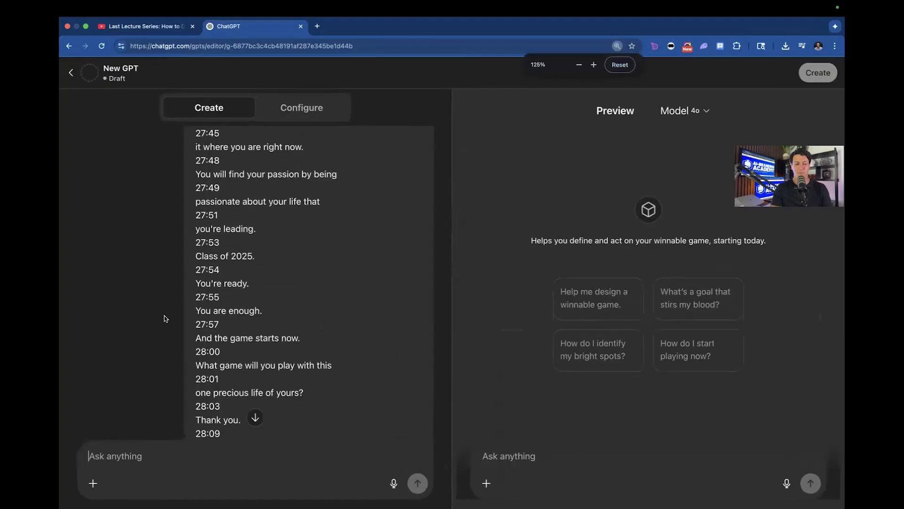
scroll(118, 223, "down", 3)
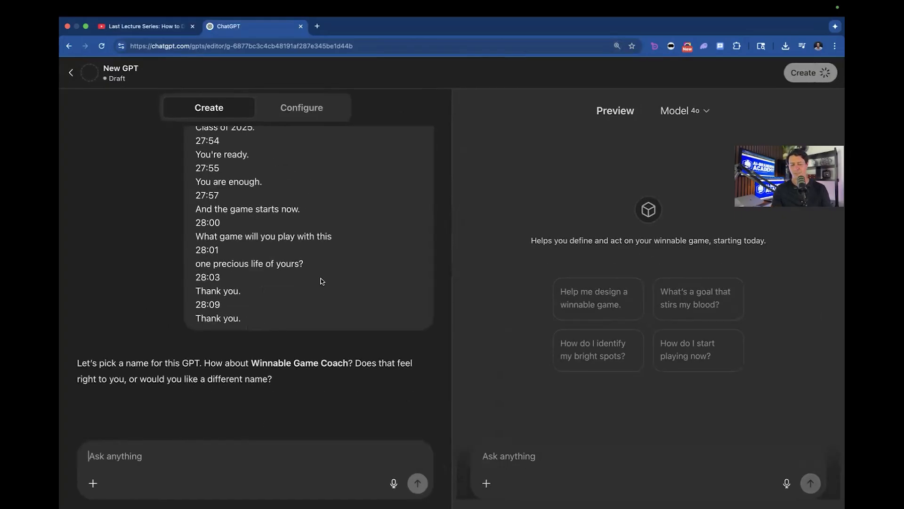
triple_click(156, 367)
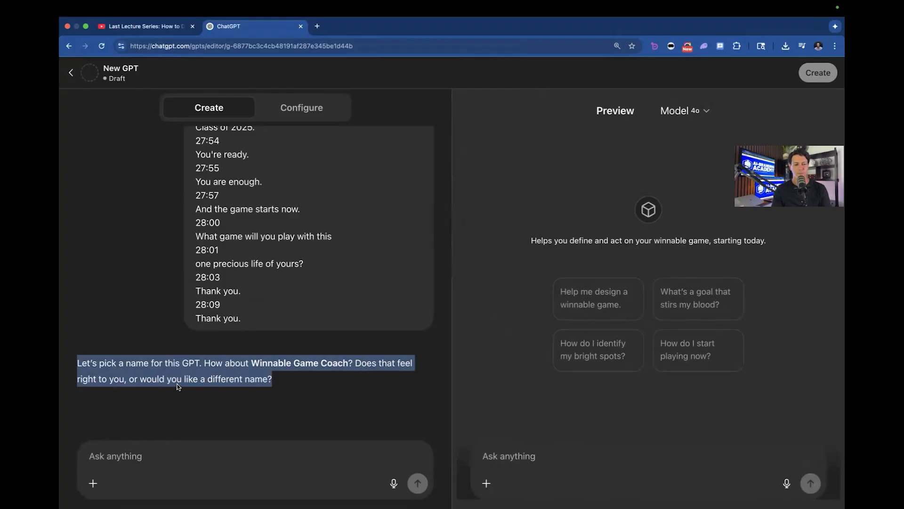
left_click(272, 385)
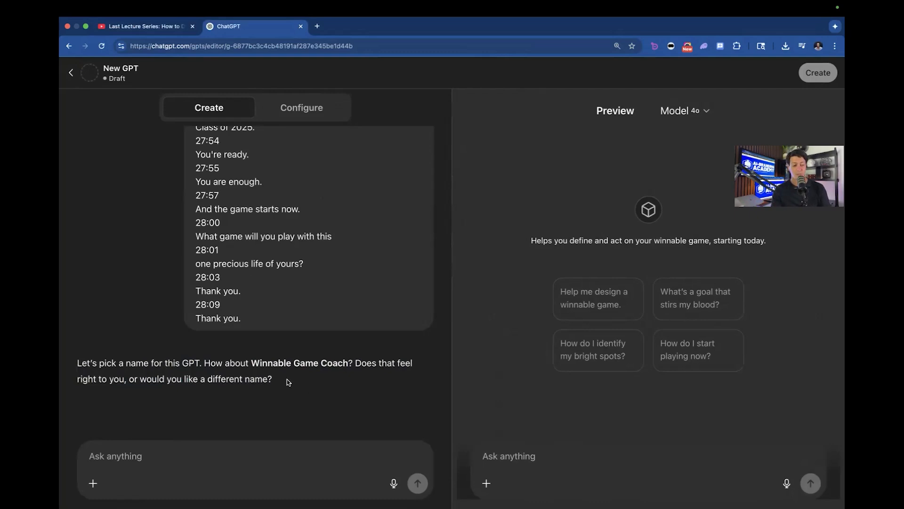
left_click(195, 450)
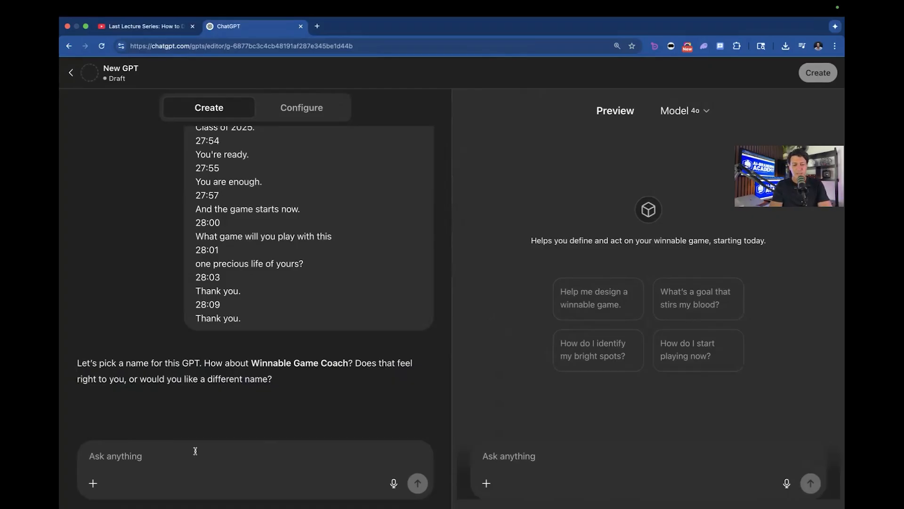
type("No, ")
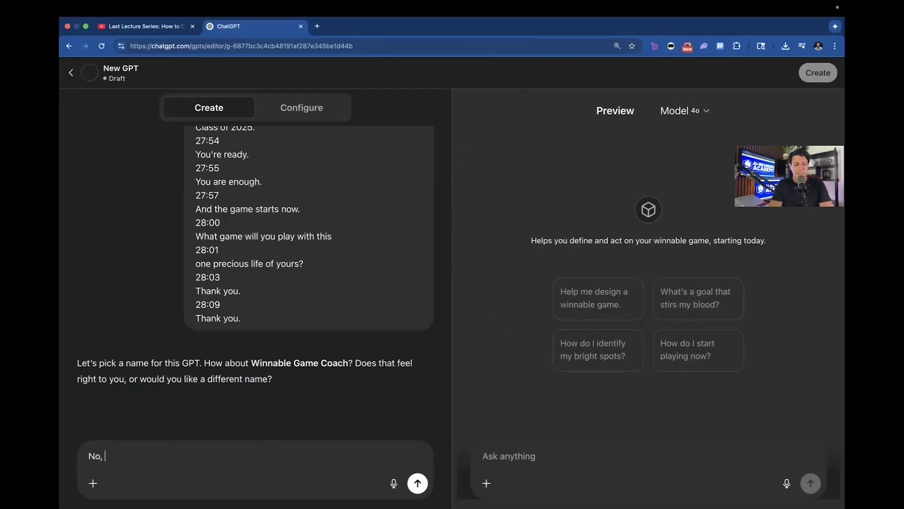
type("let's get the methodology fo")
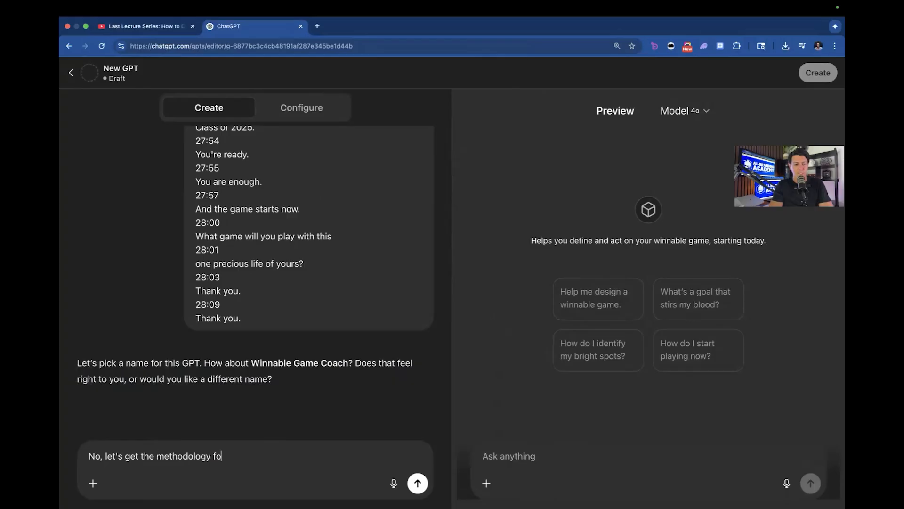
type(" thf this GPT down first. ")
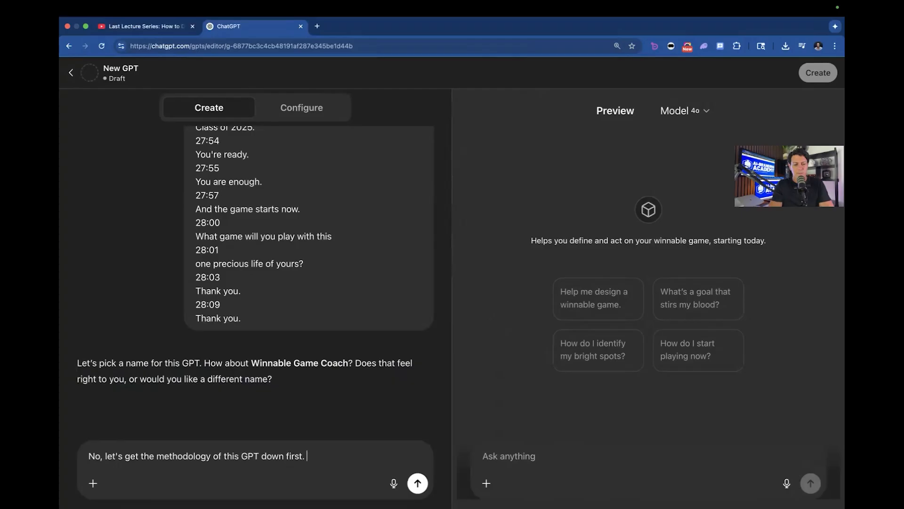
Step: Continue the reply with "I want the gpt to ask me the necessary questions in order to produce a final result that will let me take action."
type("I want the gpt to ask me")
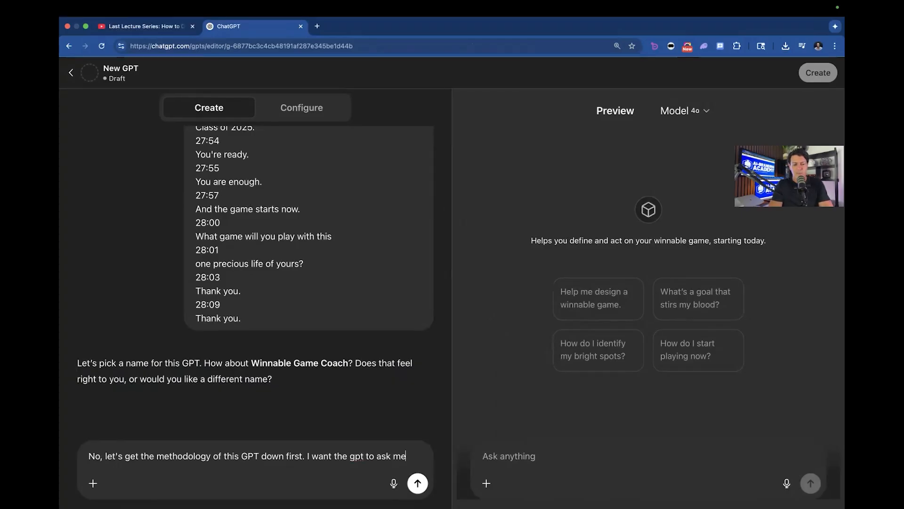
type(" the necessary ")
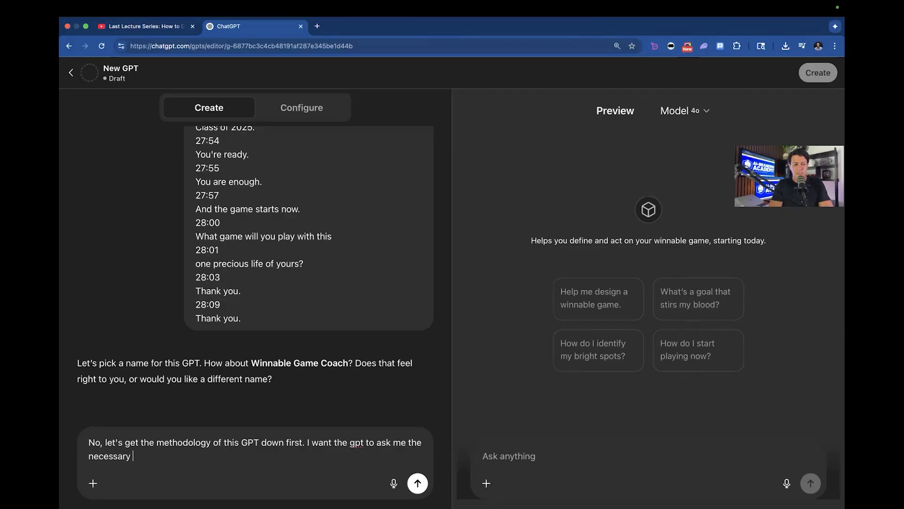
type("questions in ord")
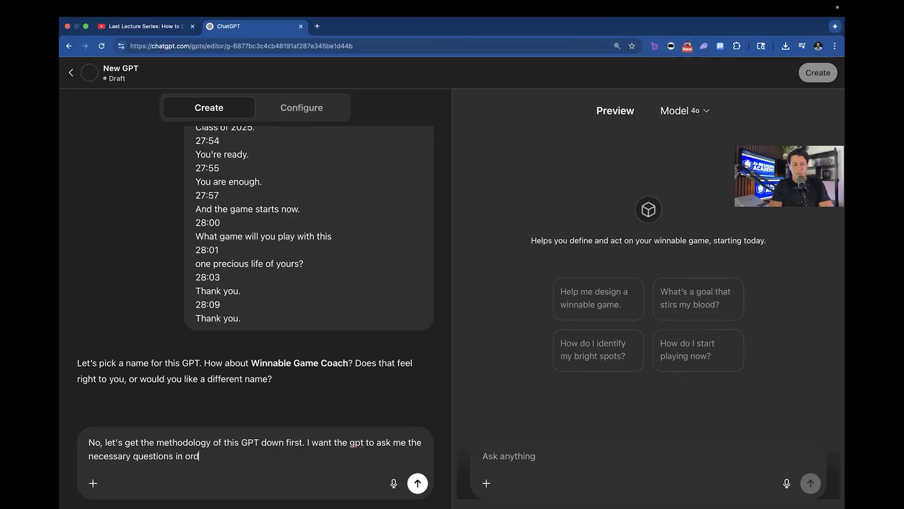
type("e rto to produce a final ")
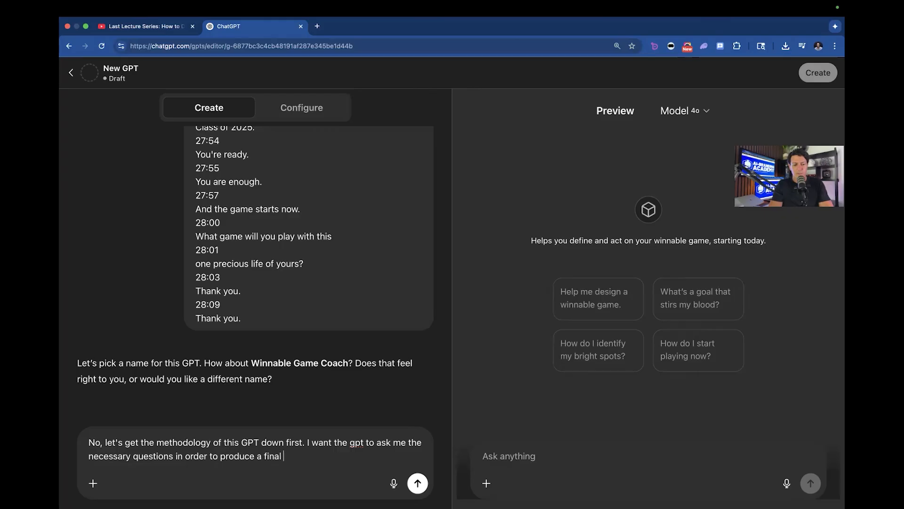
type("result that will let me take action.")
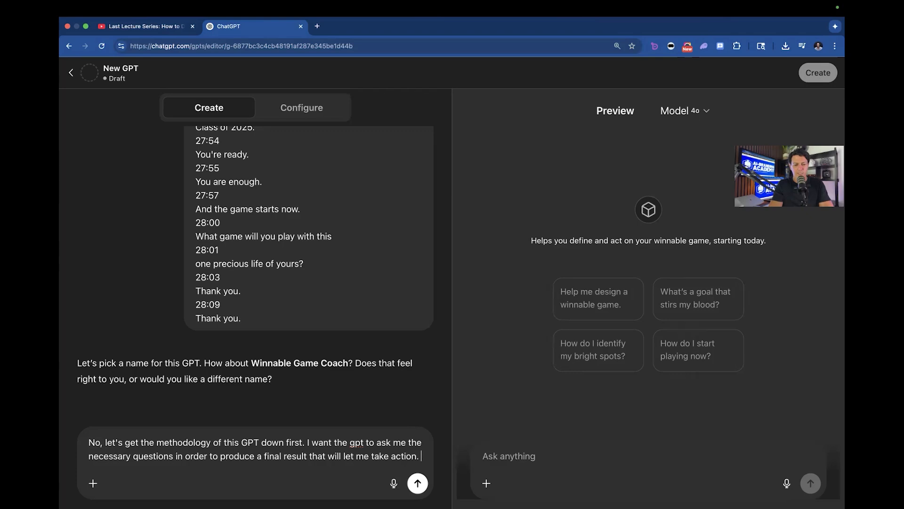
Step: Add "Based on that, please suggest parameters for how this gpt can accomplish that." and send the reply to the builder
type("on th")
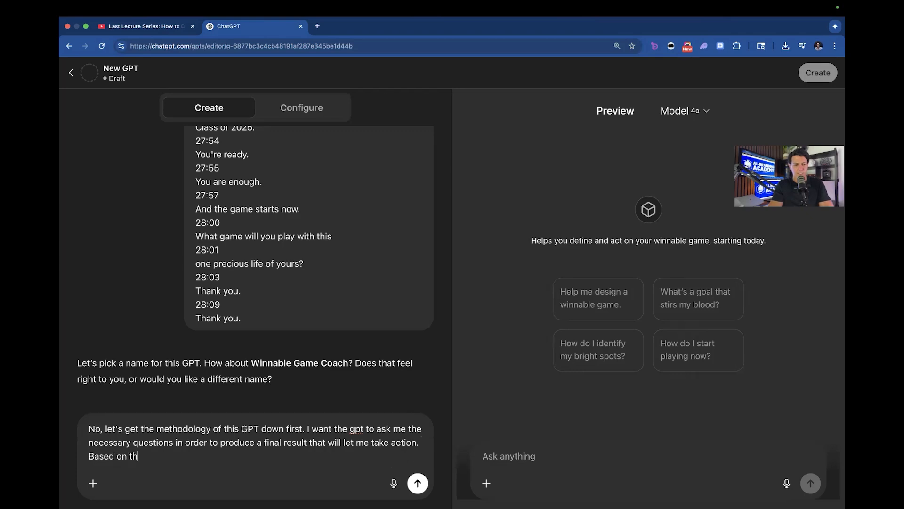
type("at, please suggest ")
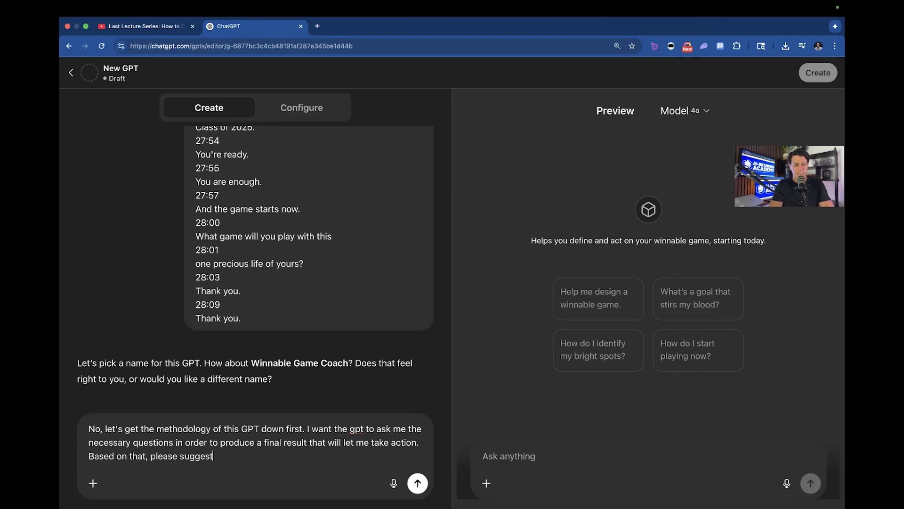
type("parameters for how this")
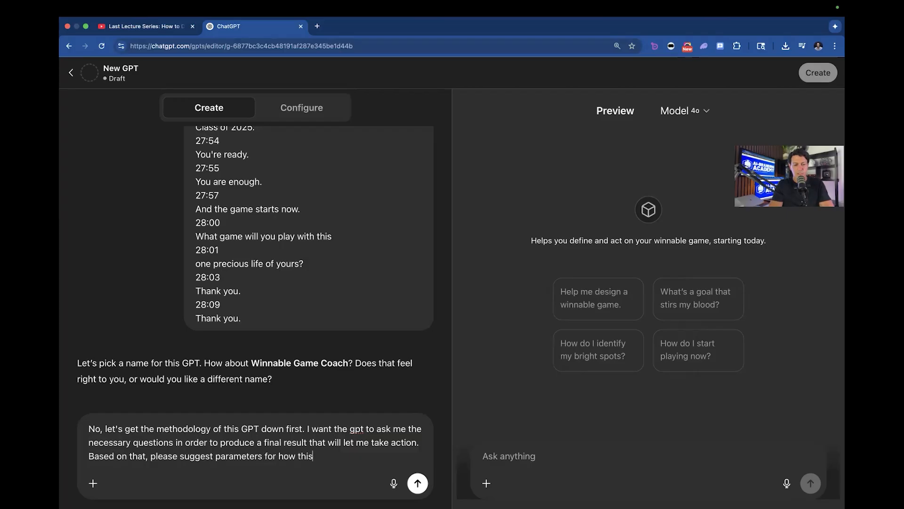
type(" gpt can accomplish that")
key("Return")
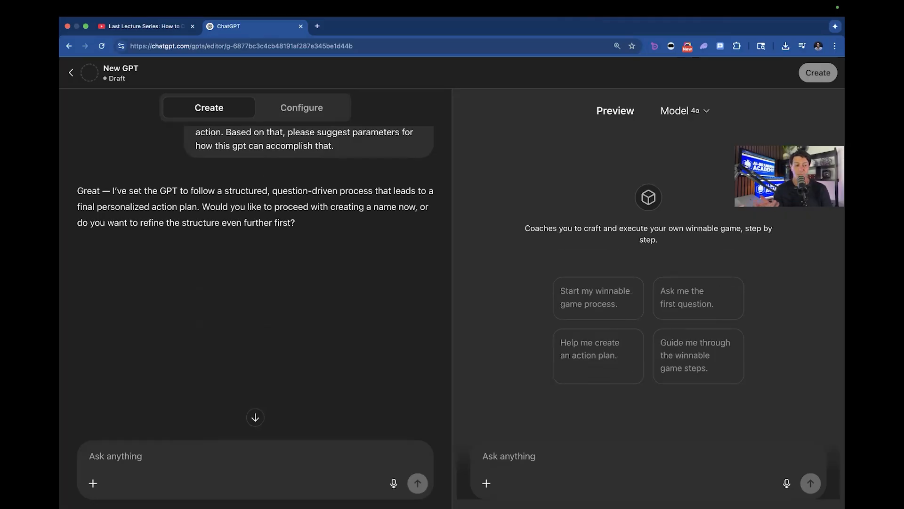
Step: Ask the builder "how did you decide on the structure and how does it work"
left_click(187, 448)
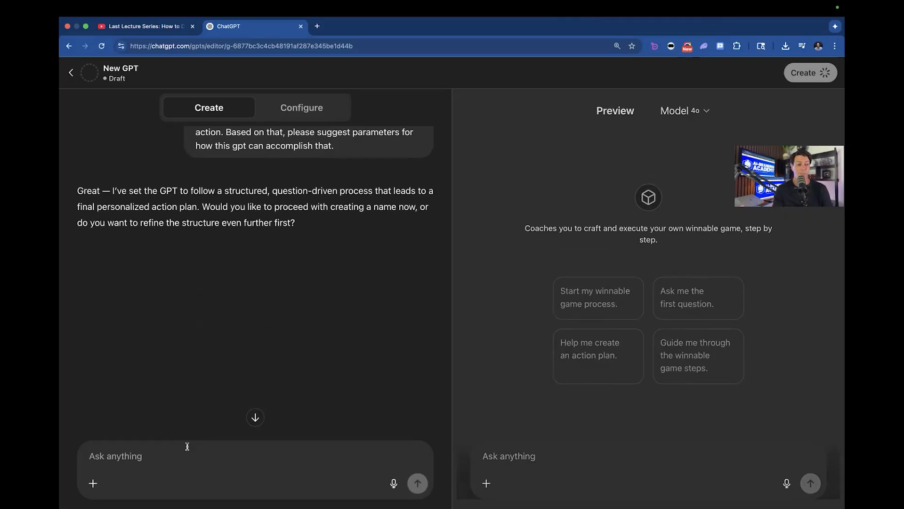
triple_click(167, 215)
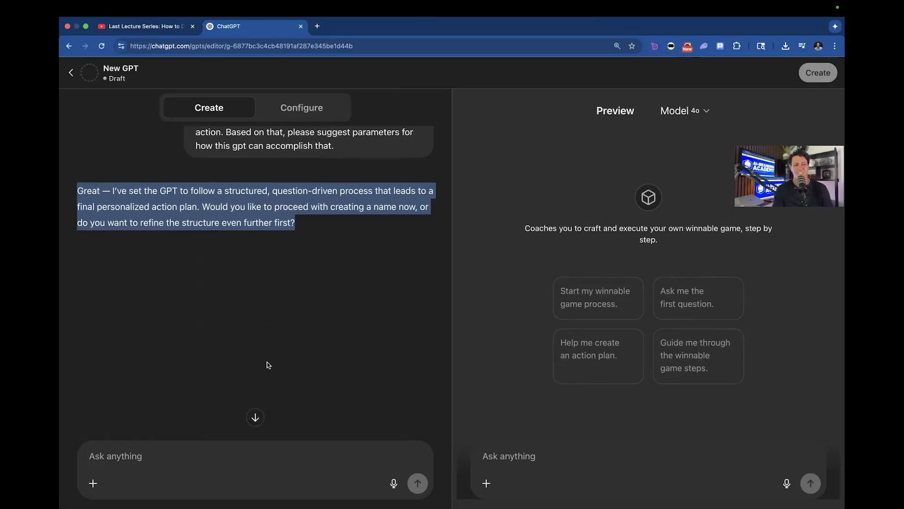
left_click(224, 454)
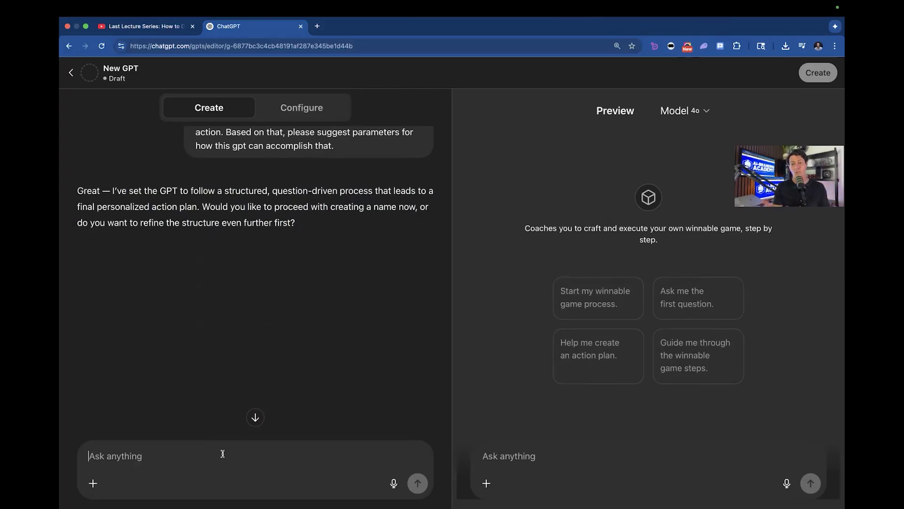
left_click(223, 453)
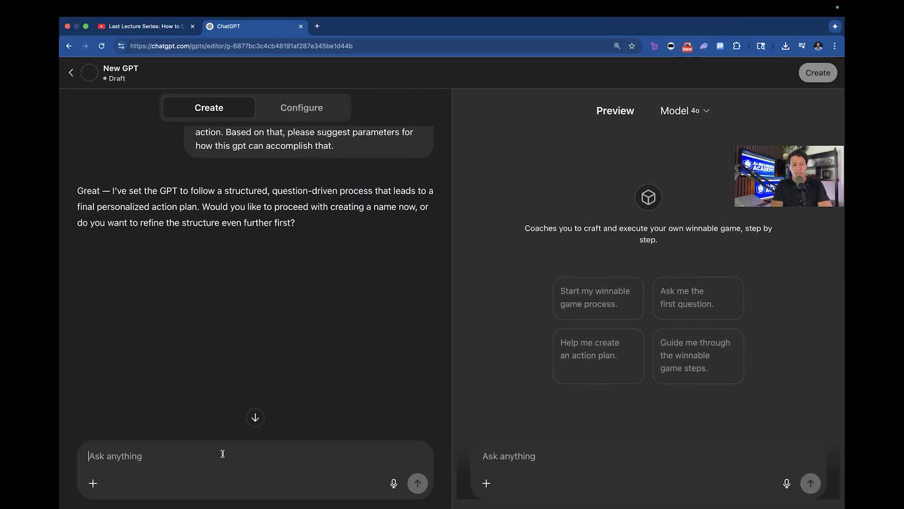
type("how sdid you decei")
key("BackSpace")
key("BackSpace")
type("ide on the structore and")
key("BackSpace")
key("BackSpace")
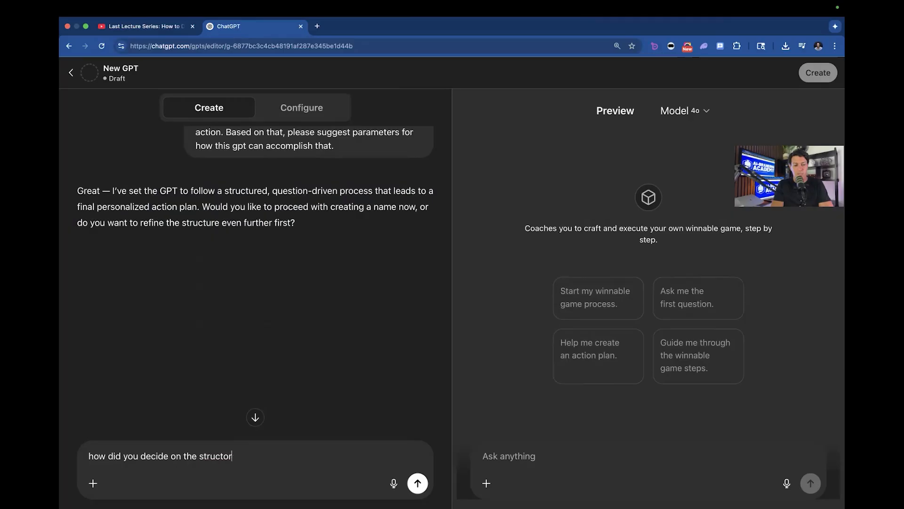
type("ure and how does it work")
key("Return")
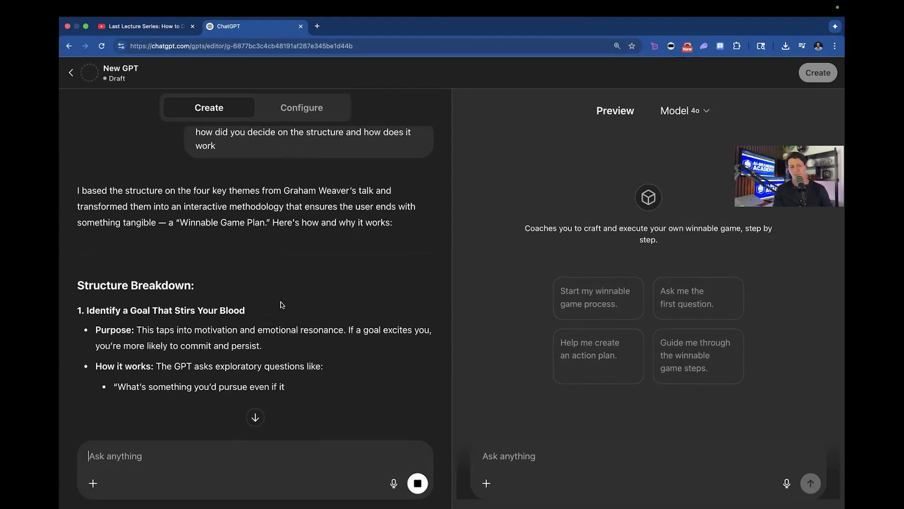
Step: Read through the builder's structure breakdown, checking the purpose of each of the four stages and the end result
left_click(254, 416)
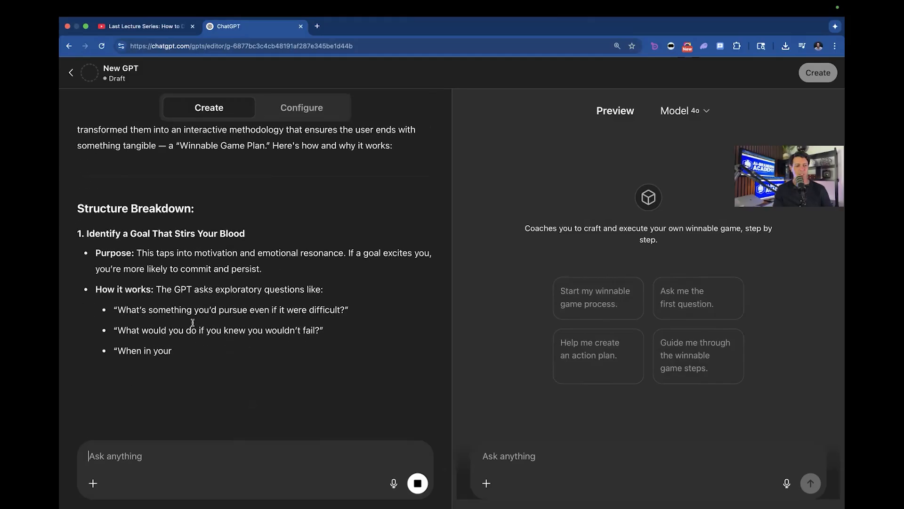
triple_click(153, 236)
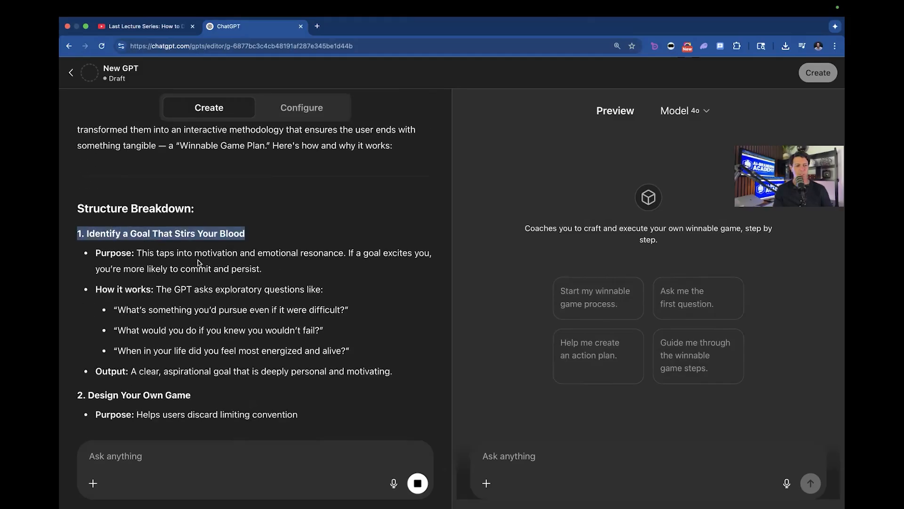
triple_click(182, 268)
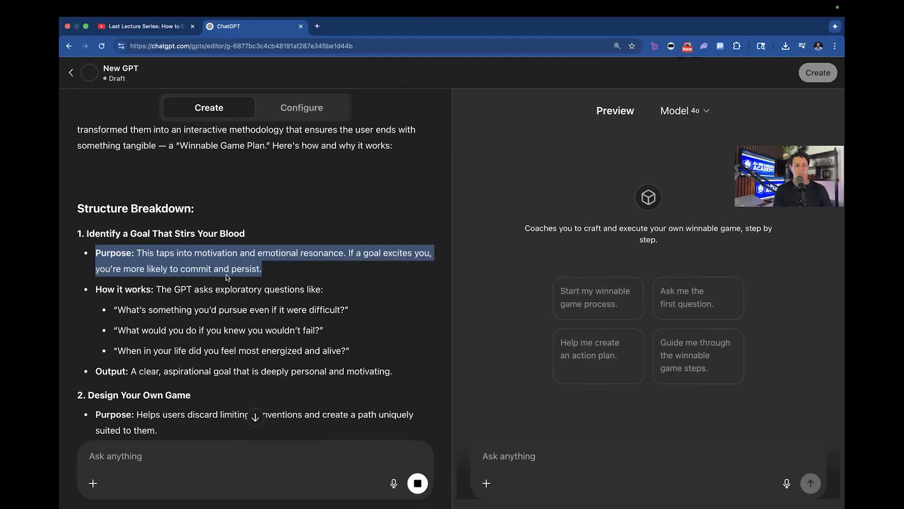
scroll(276, 293, "down", 5)
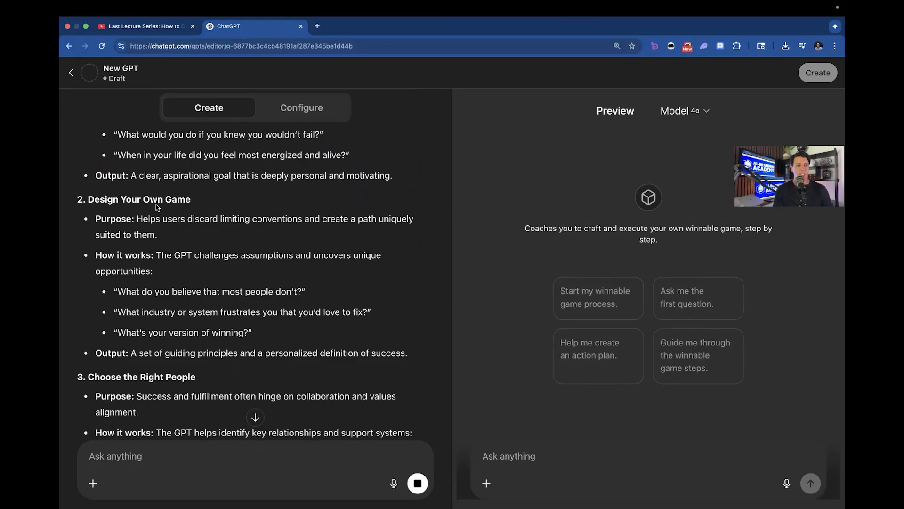
triple_click(156, 201)
triple_click(172, 227)
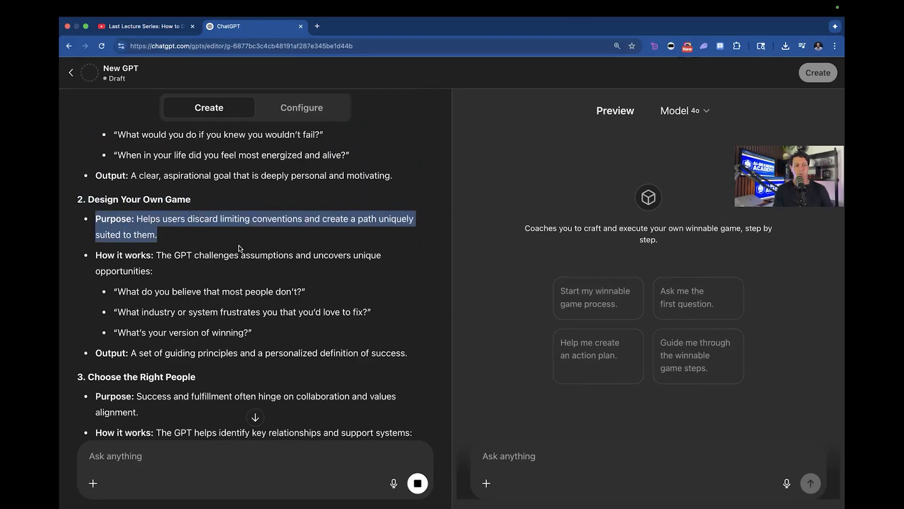
scroll(238, 245, "down", 4)
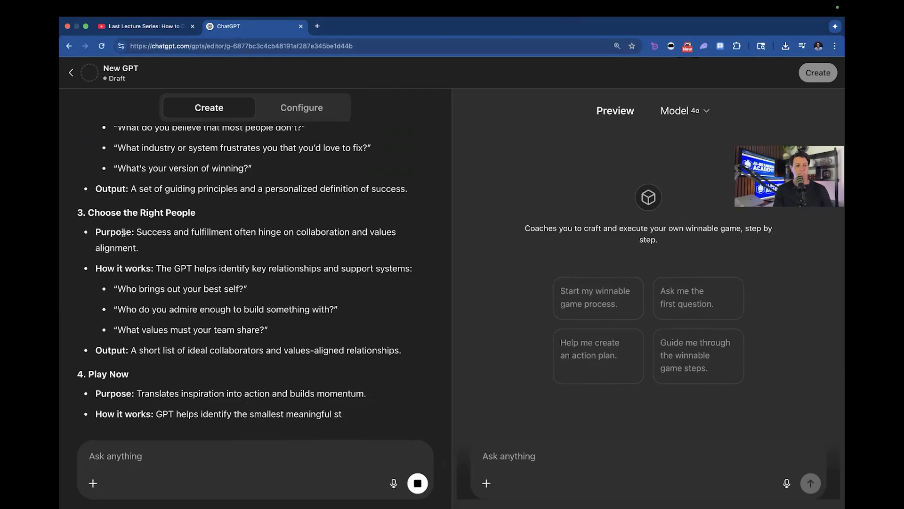
double_click(163, 235)
triple_click(163, 239)
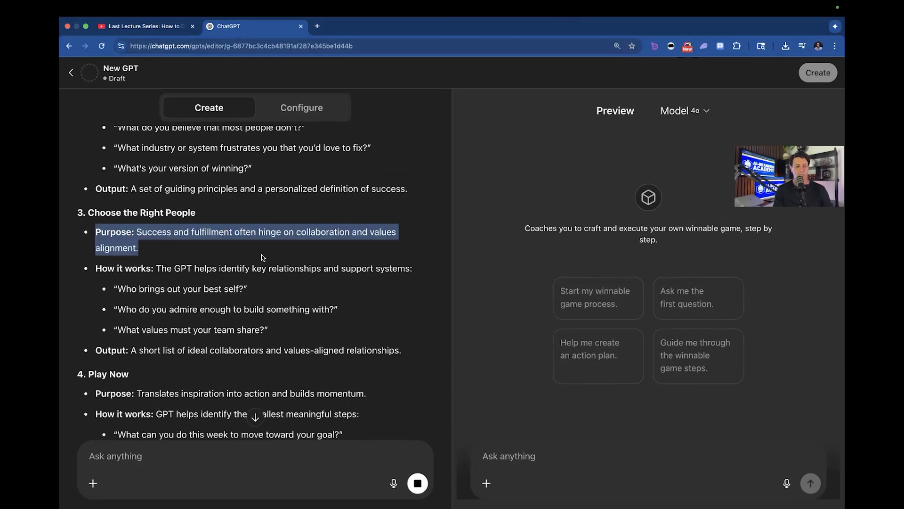
scroll(262, 258, "down", 3)
triple_click(158, 291)
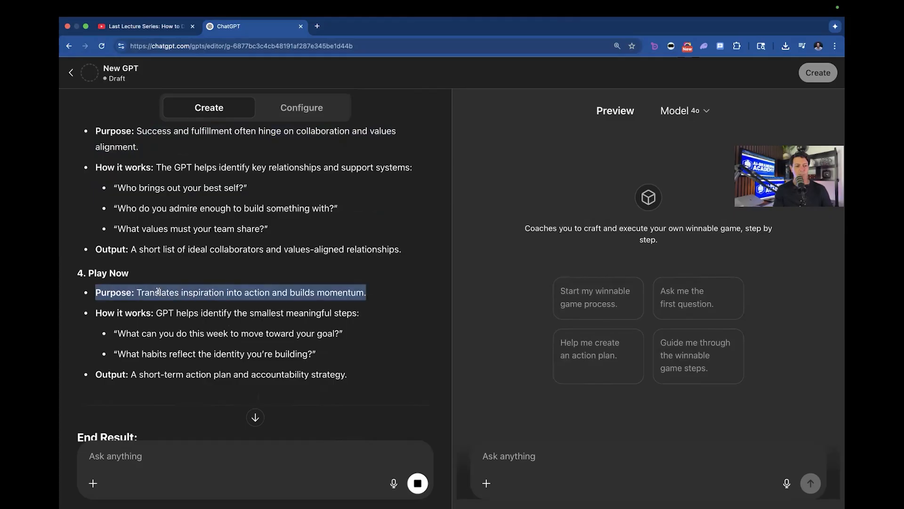
scroll(309, 319, "down", 1)
scroll(309, 317, "down", 2)
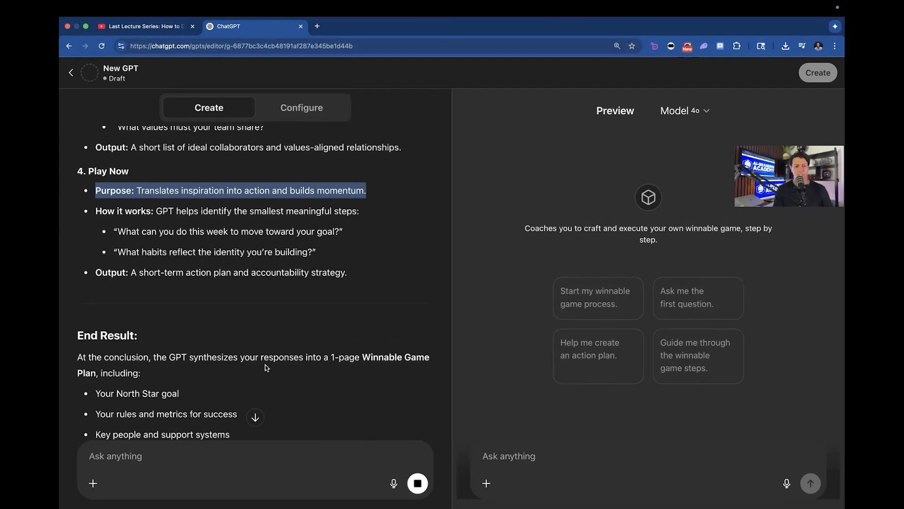
scroll(169, 380, "down", 1)
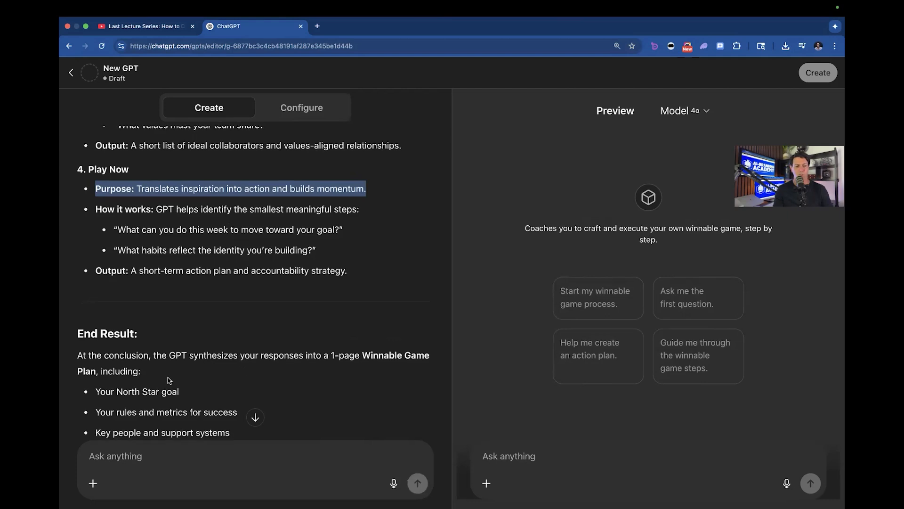
scroll(170, 380, "down", 3)
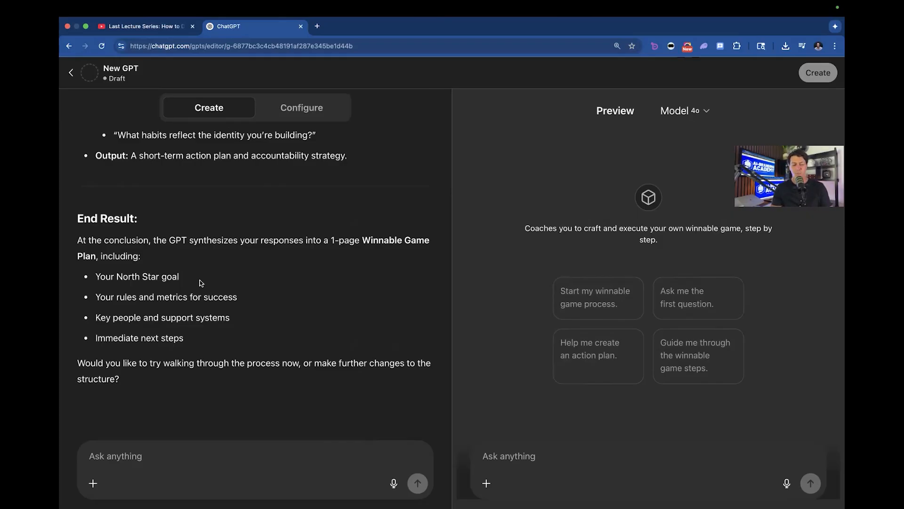
Step: Draft the reply "looks good, but make sure the user doesn't have to answer more than 10 questions unless they're willing to."
left_click(133, 460)
type("looks ")
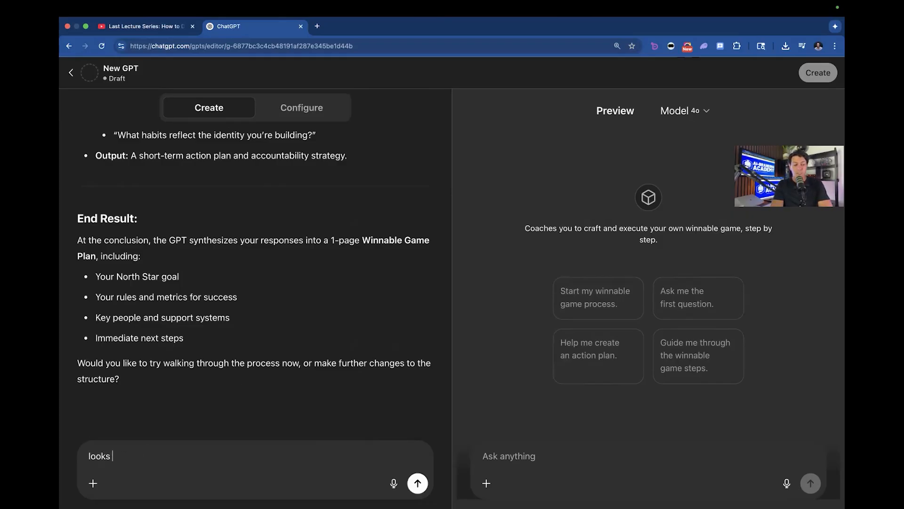
type("good, but make sure the user doe")
key("BackSpace")
key("BackSpace")
key("BackSpace")
key("BackSpace")
key("BackSpace")
type("user doesn't hav")
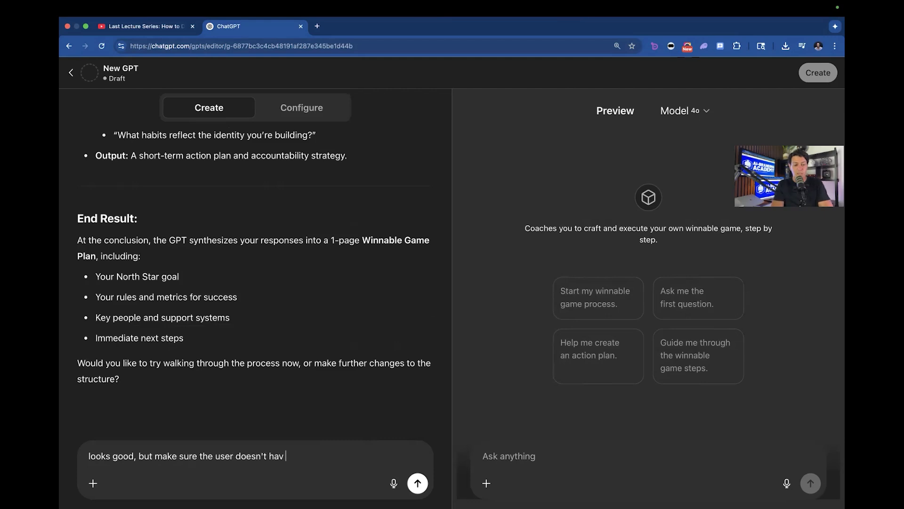
type("e to answer more than 10 questin")
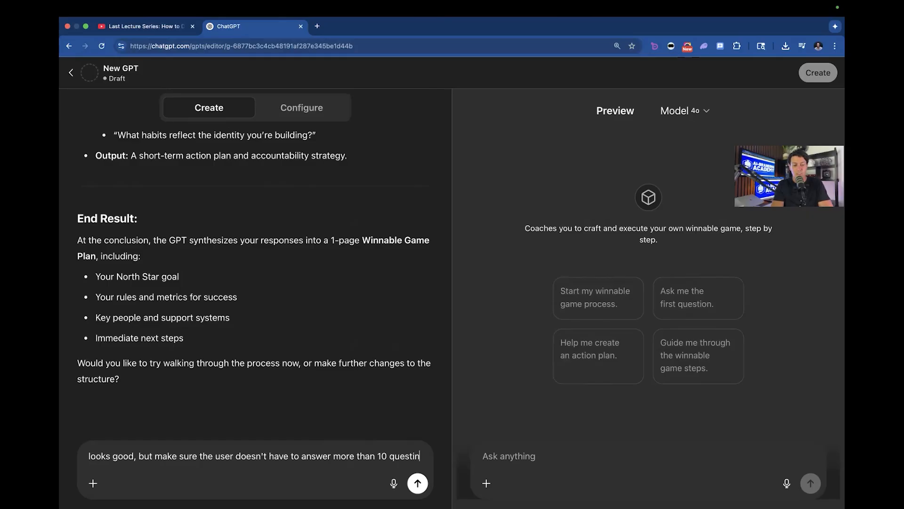
key("BackSpace")
type("ons unless ")
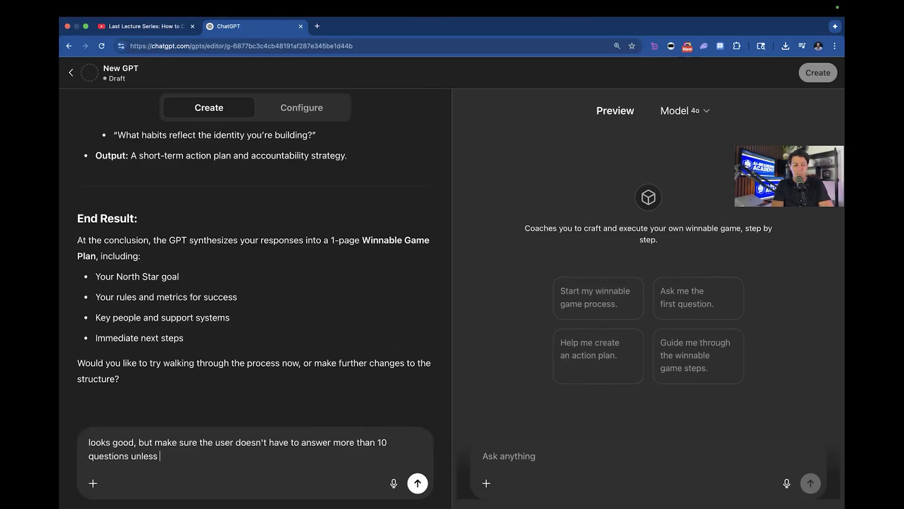
type("they're willing to.,")
key("BackSpace")
key("BackSpace")
Step: Add "Also, when asking questions provide a list of answers to choose from if possible." to the draft, send it and review the builder's response
type("Also, when asking quesitons")
key("BackSpace")
key("BackSpace")
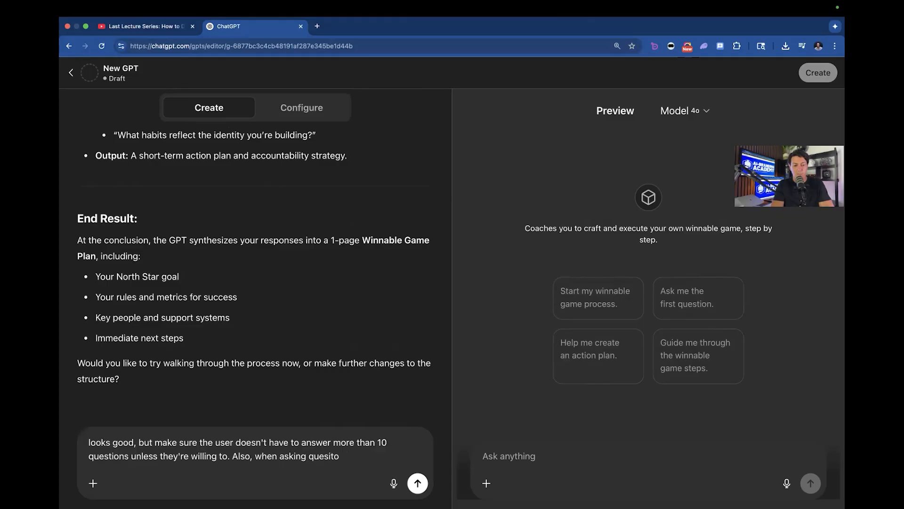
type("ions provide a l")
type("ist of a")
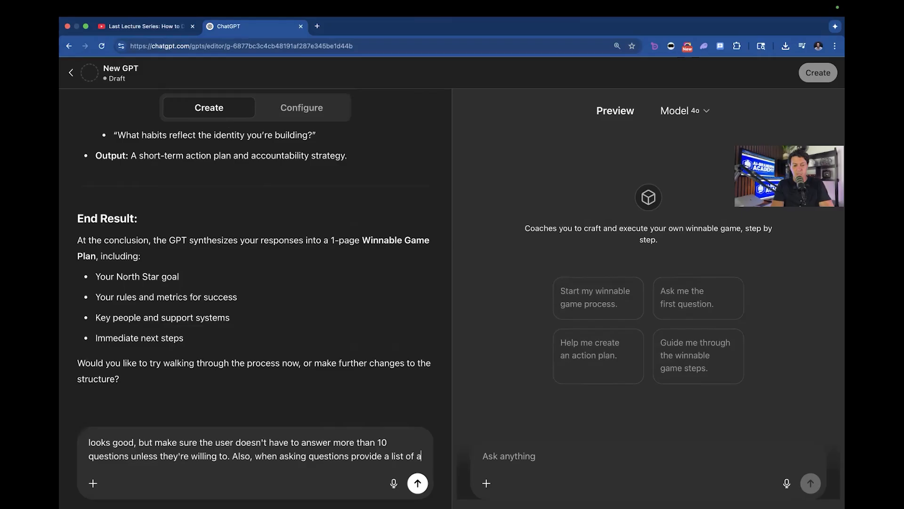
type("nswers to cho")
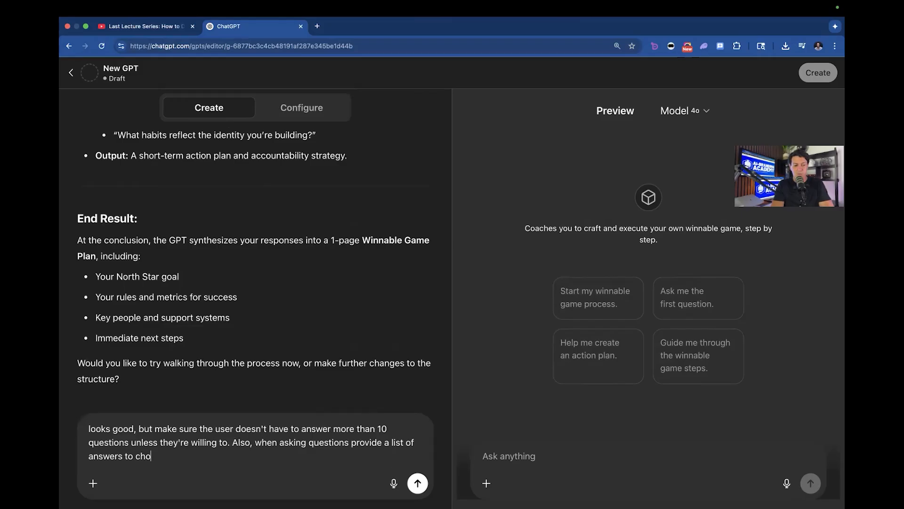
type("ose from if possible.")
key("Return")
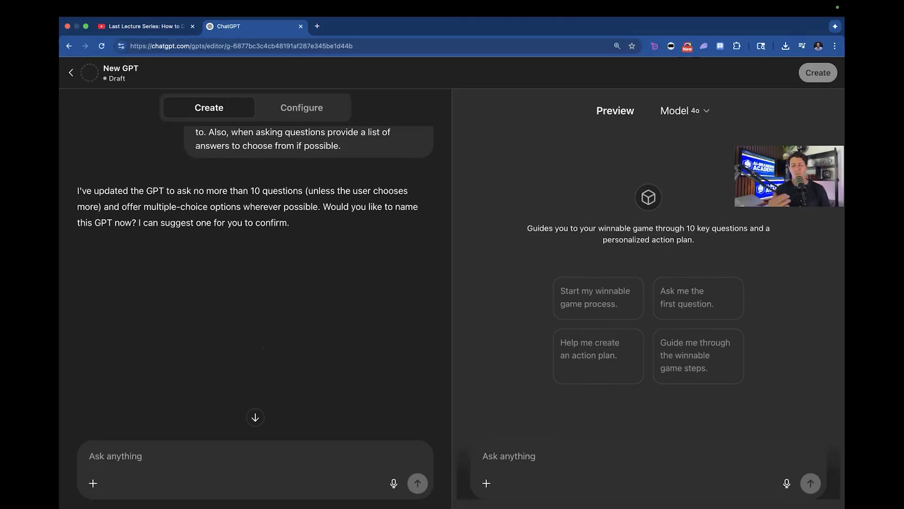
triple_click(138, 224)
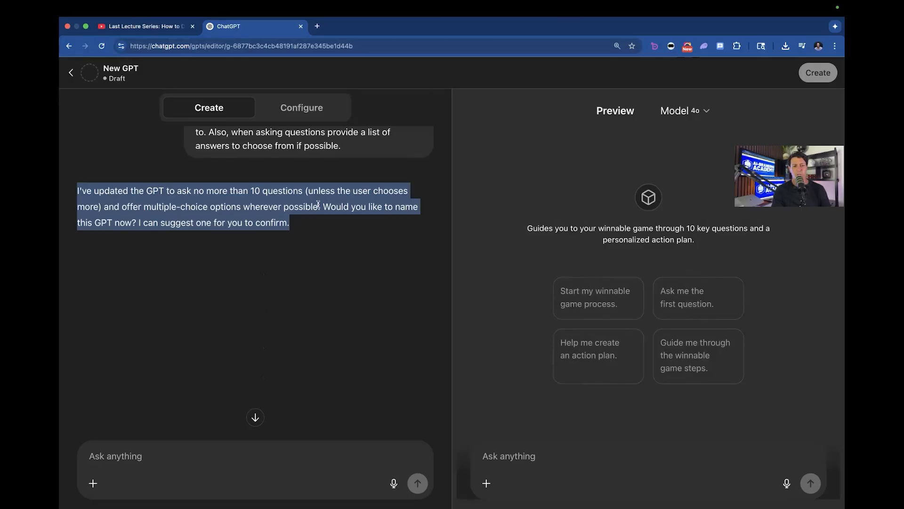
Step: Draft the reply "yes, name the gpt but please ensure that it notes where the information came from."
left_click(191, 218)
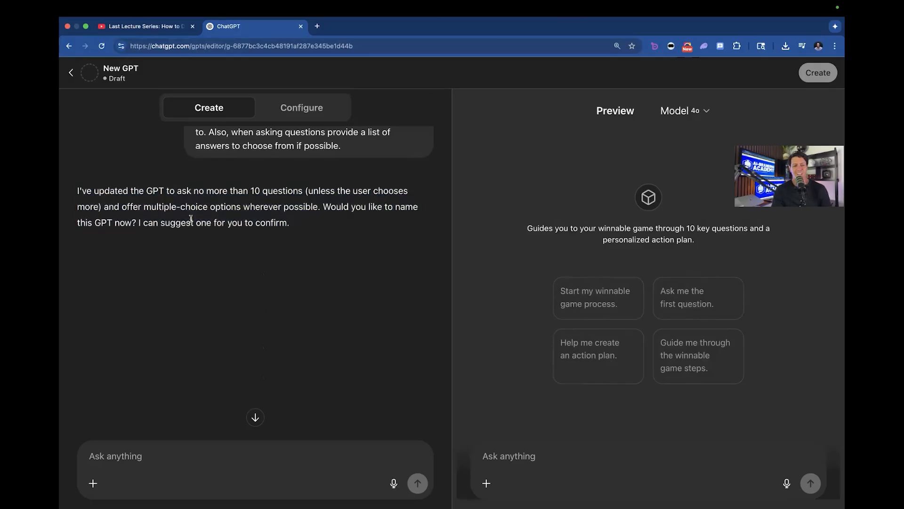
left_click(189, 452)
type("yes, ")
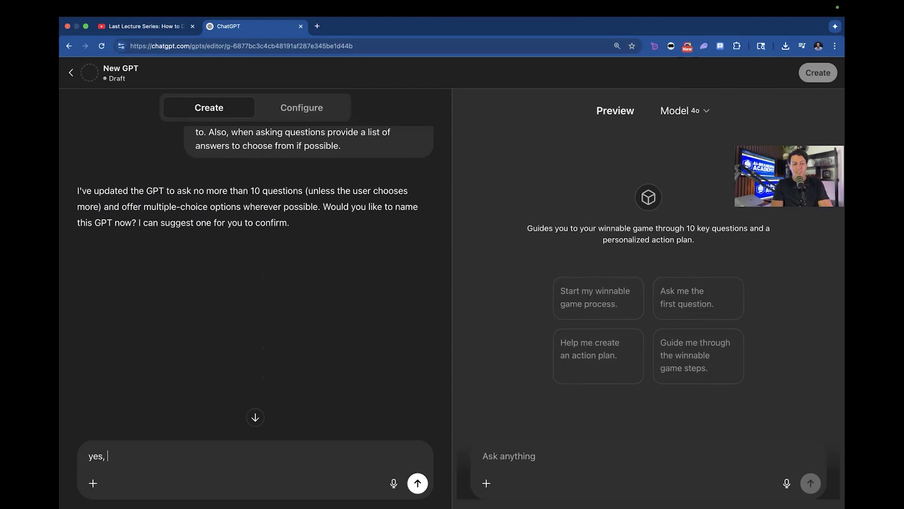
type("name the gpt but")
type(" please")
type(" ensure that it notes wh")
type("e")
key("BackSpace")
key("BackSpace")
key("BackSpace")
type("it notes ")
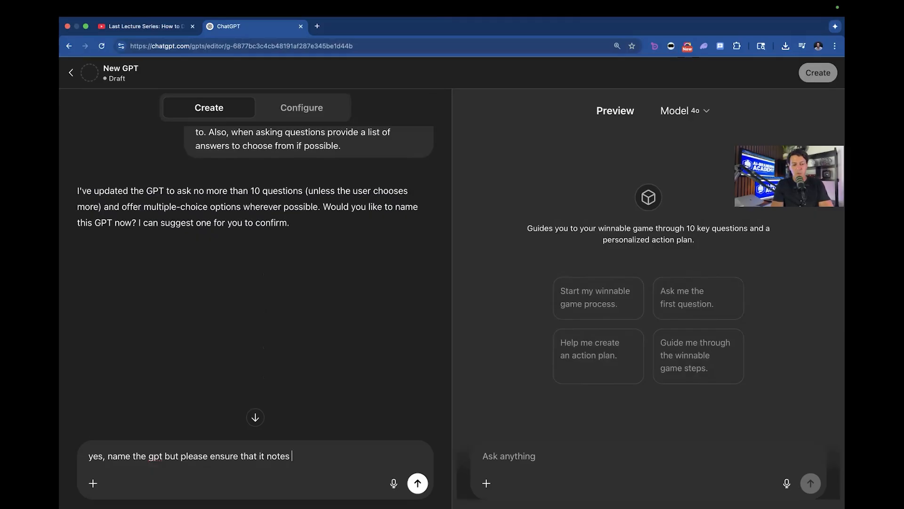
type("where the information ")
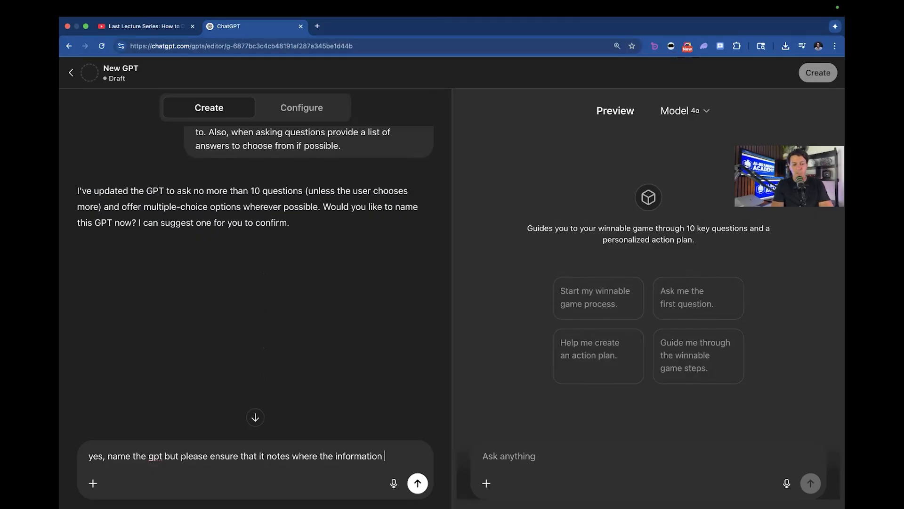
type("came from. in")
Step: Add "in this case it's from a video titled:" to the draft, followed by the lecture title copied from the YouTube page, and send it
key("BackSpace")
key("BackSpace")
type("in this case")
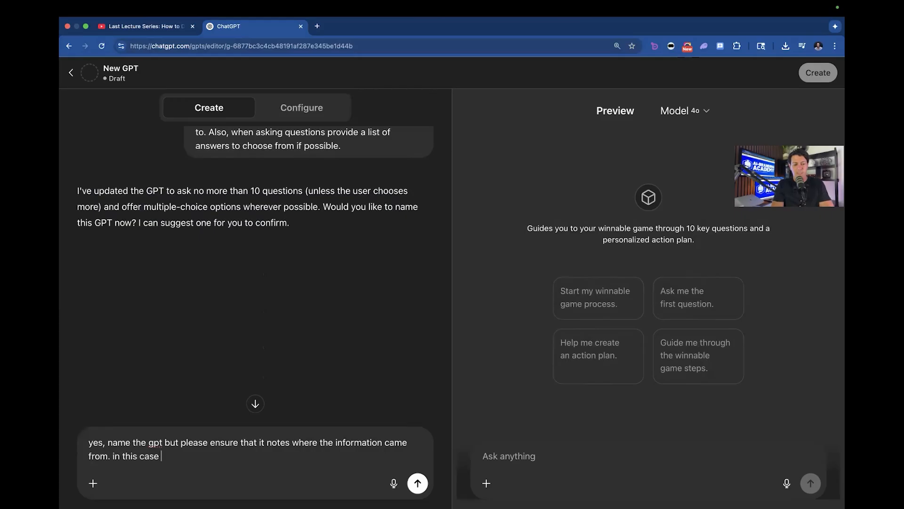
type(" it's from a video titled:")
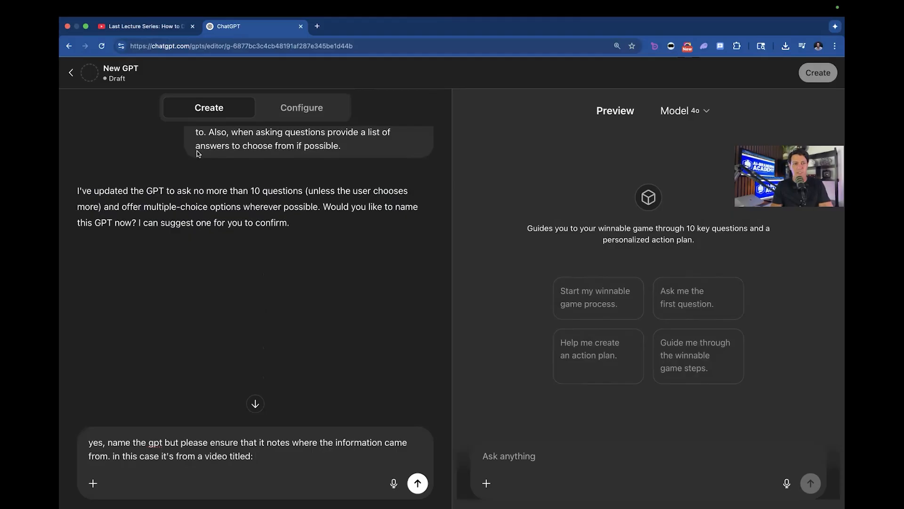
left_click(146, 26)
triple_click(165, 423)
key("super+c")
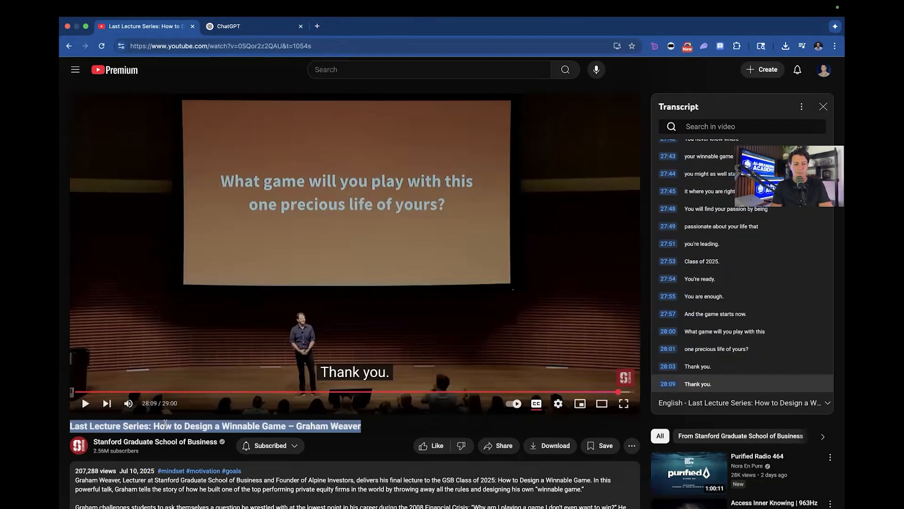
left_click(229, 26)
key("super+v")
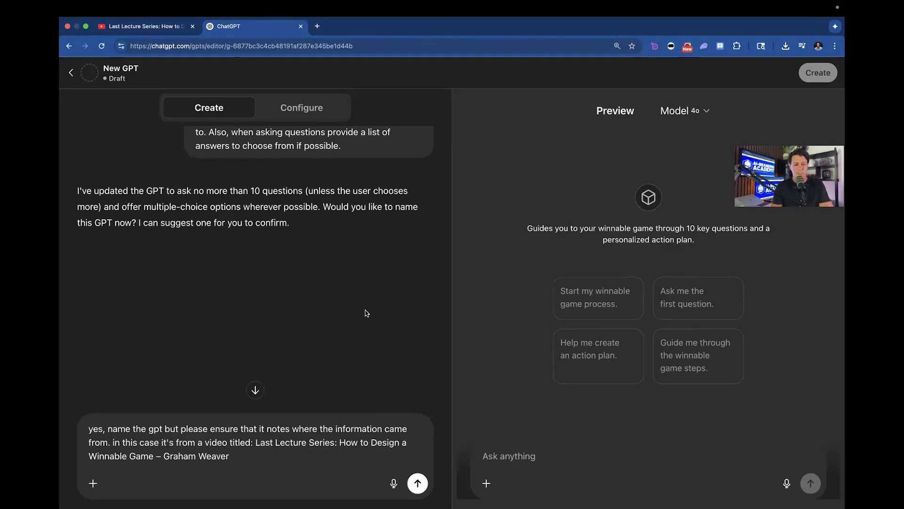
key("Return")
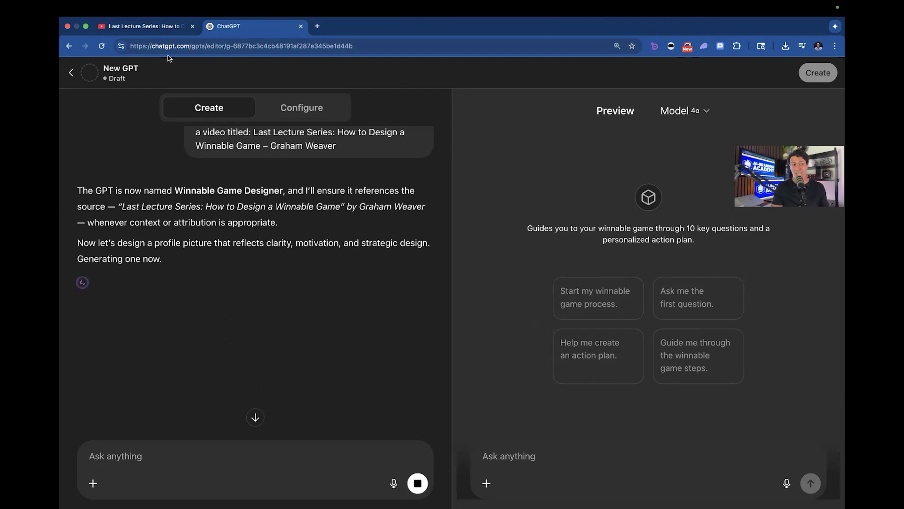
Step: Review the builder's generated name and profile picture, and reply "icon is fine, but please mention the source in the description"
left_click(161, 29)
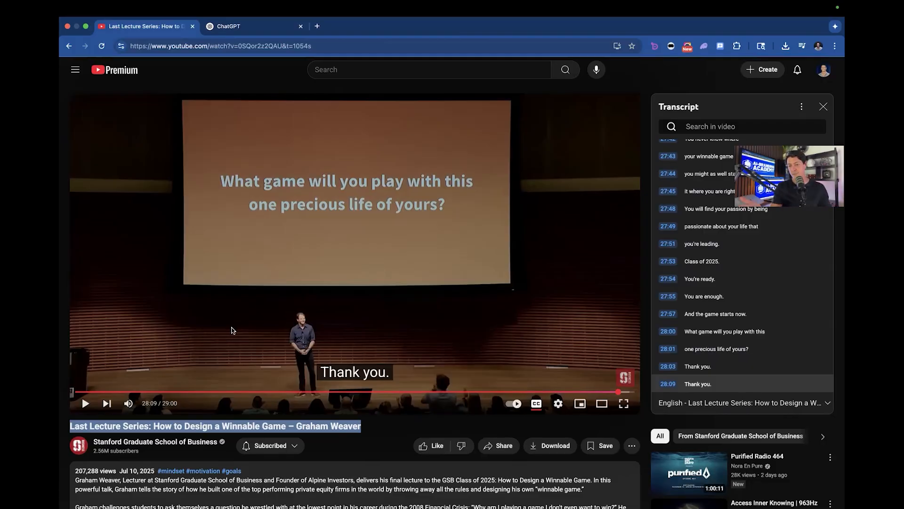
left_click(260, 28)
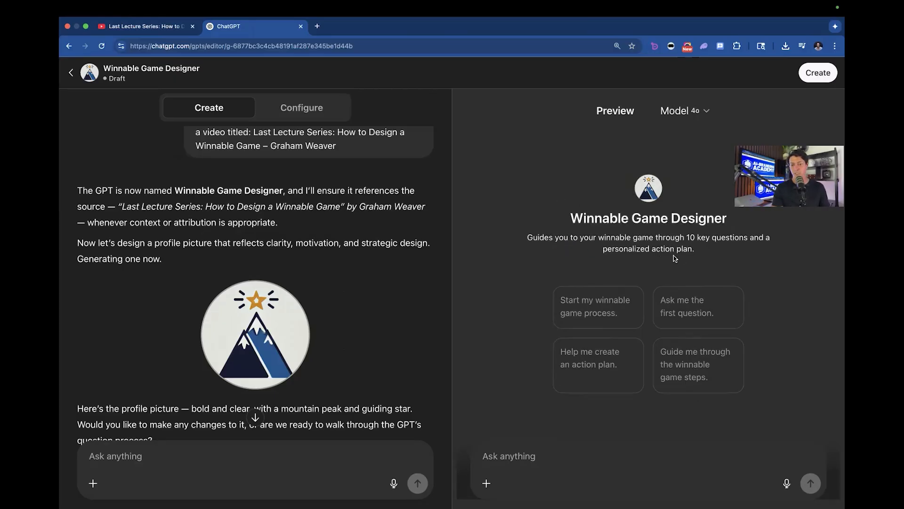
scroll(249, 346, "down", 3)
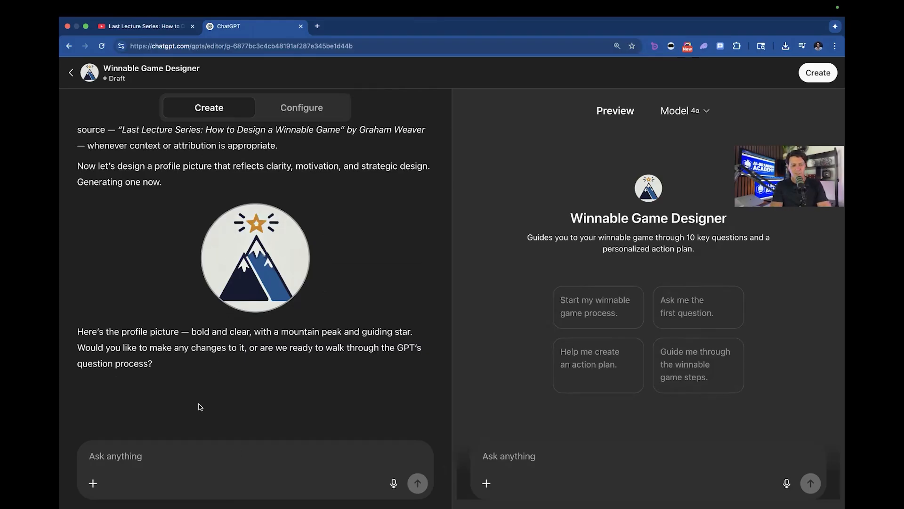
type("icon is fine, ")
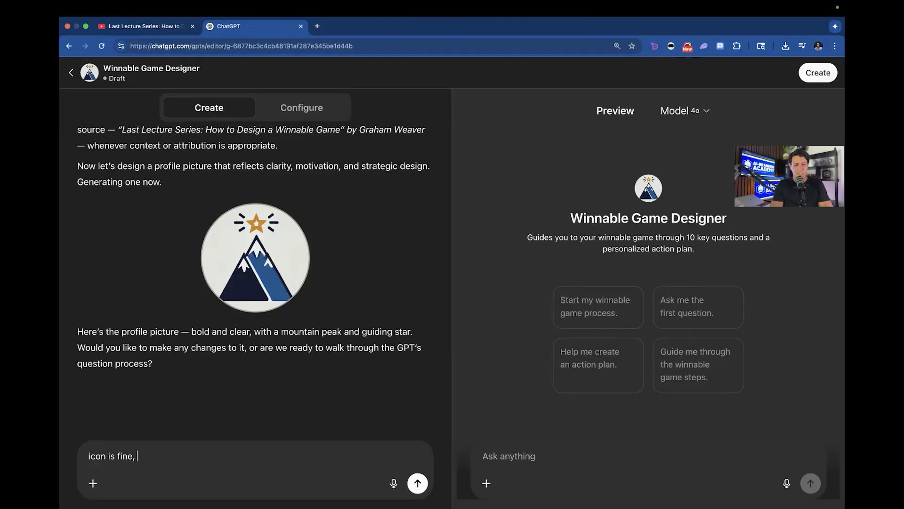
type("but please mention the source in the d")
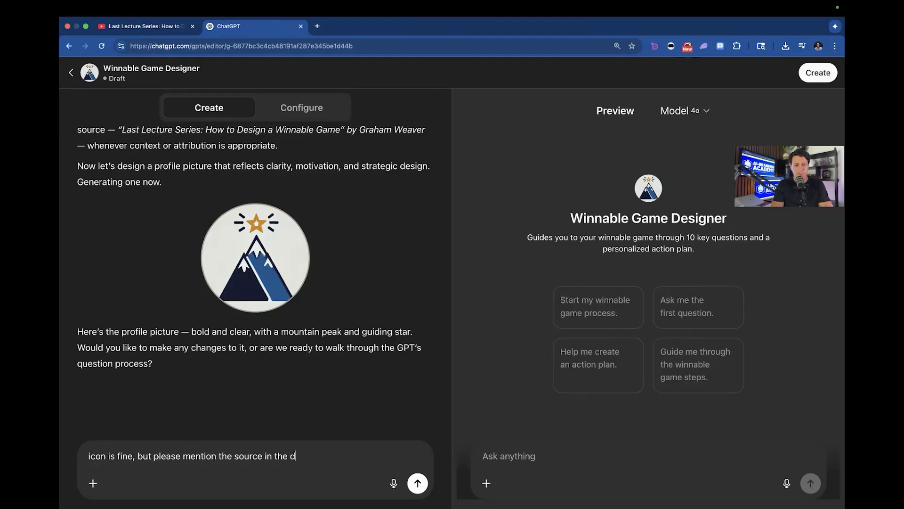
type("escription")
key("Return")
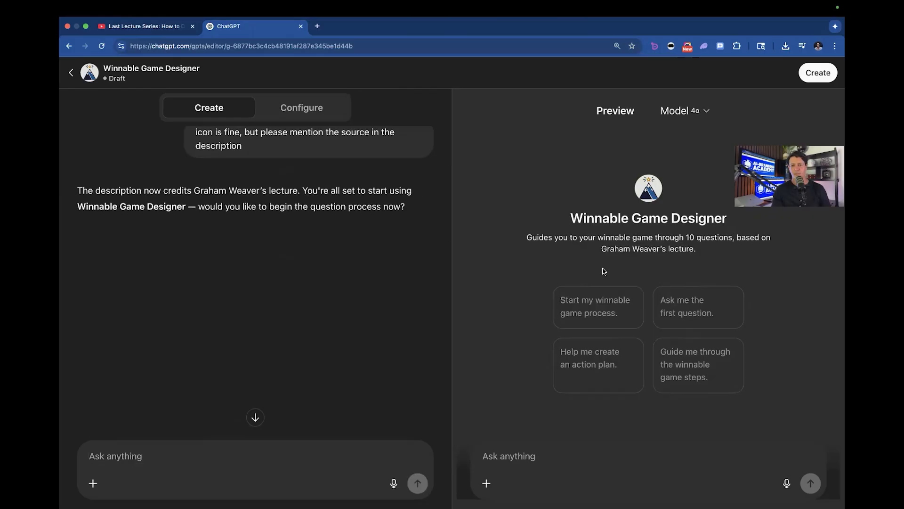
Step: Send the builder "please only have one intial prompt option available: I want a Winnable Game!"
triple_click(642, 237)
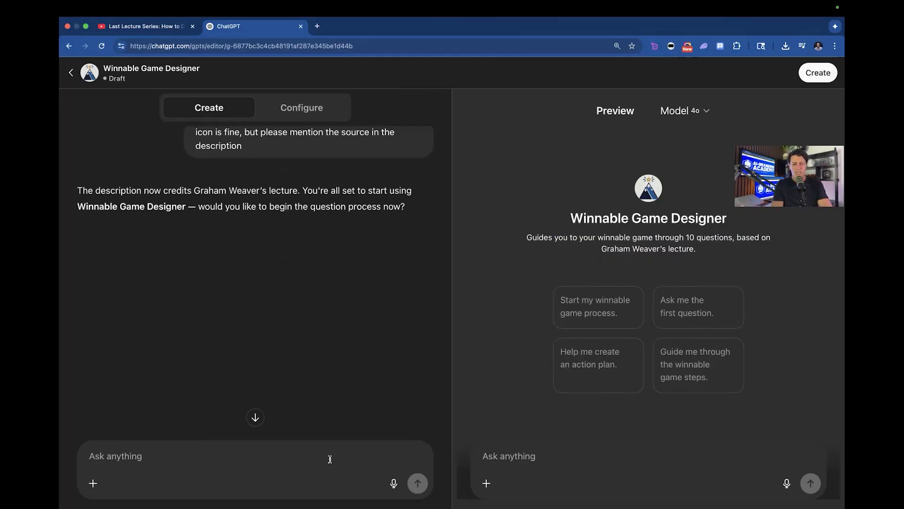
type("please only have one")
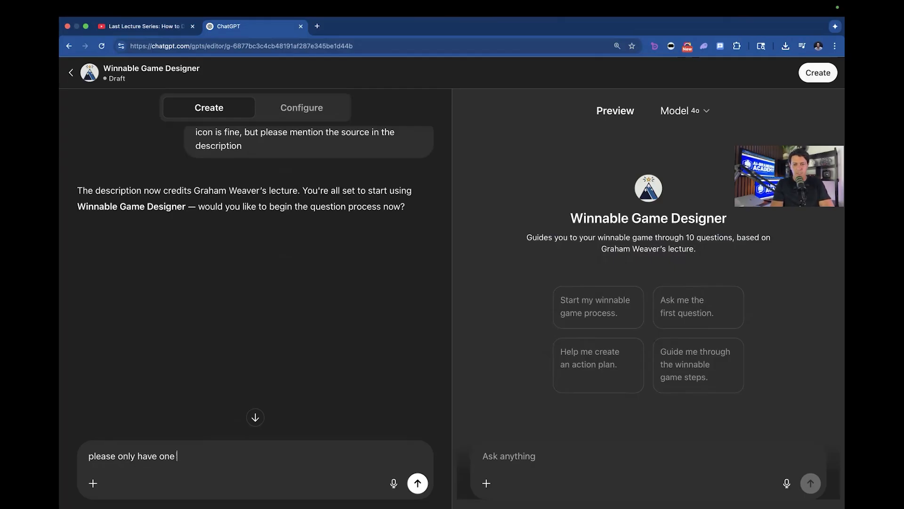
type(" intiail")
type("al prompt ")
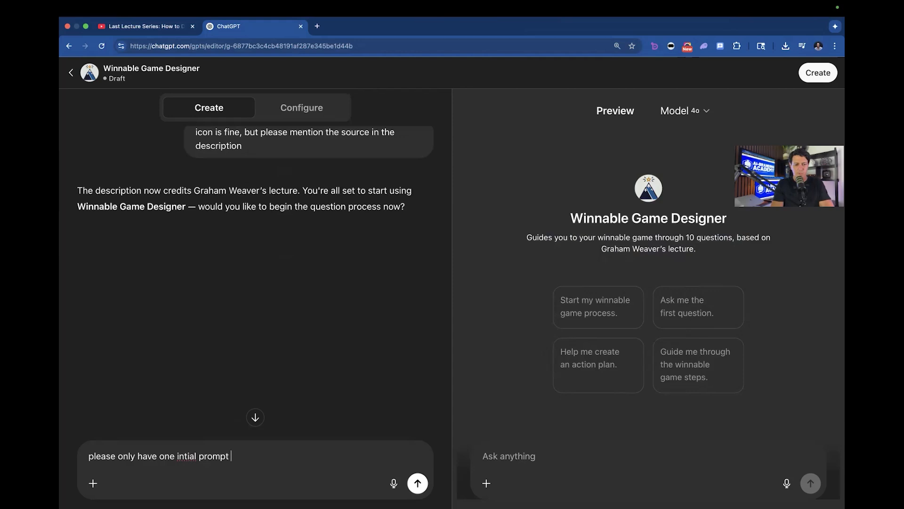
type("option available:")
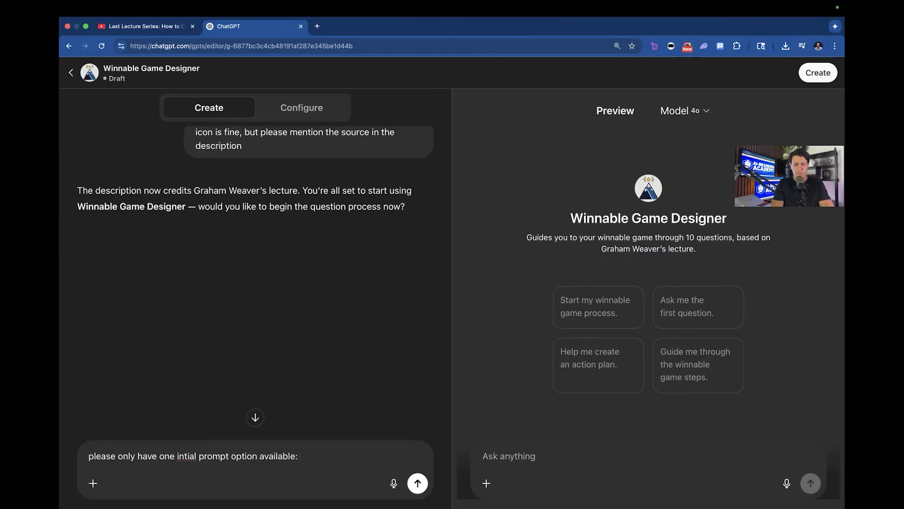
type(" I need a Winnable Game ")
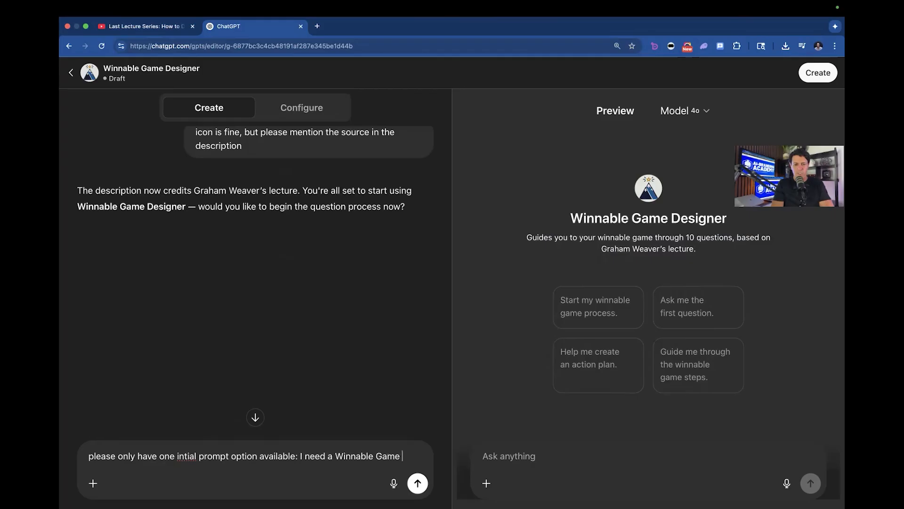
type("!")
double_click(315, 456)
type("want")
key("Return")
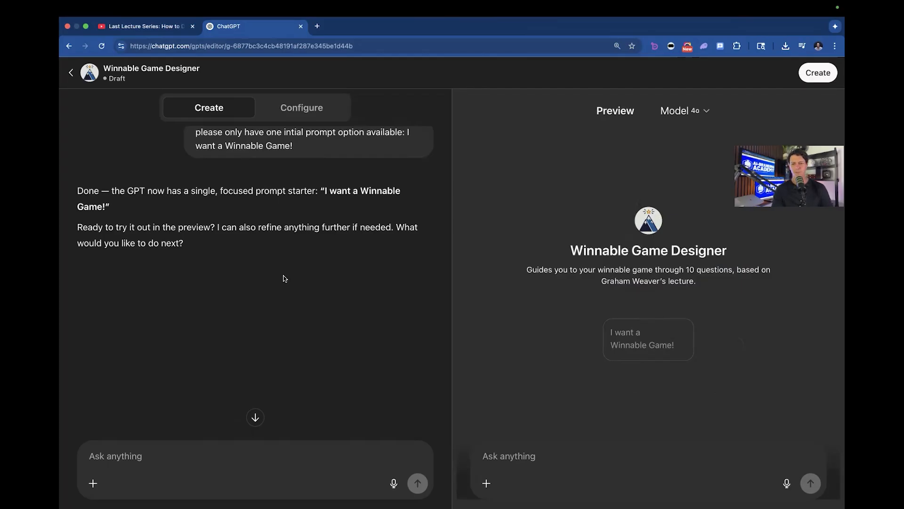
Step: Publish the GPT with access for anyone with the link and open the published version
left_click(818, 72)
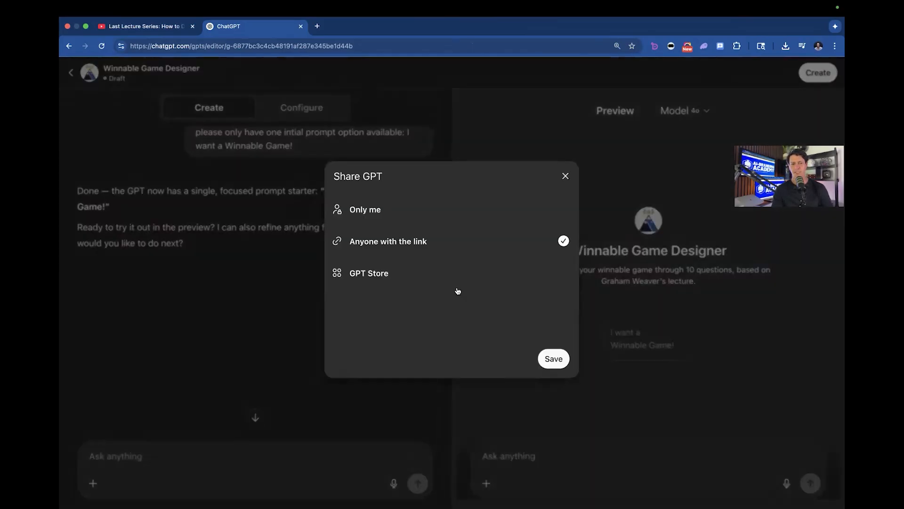
left_click(554, 359)
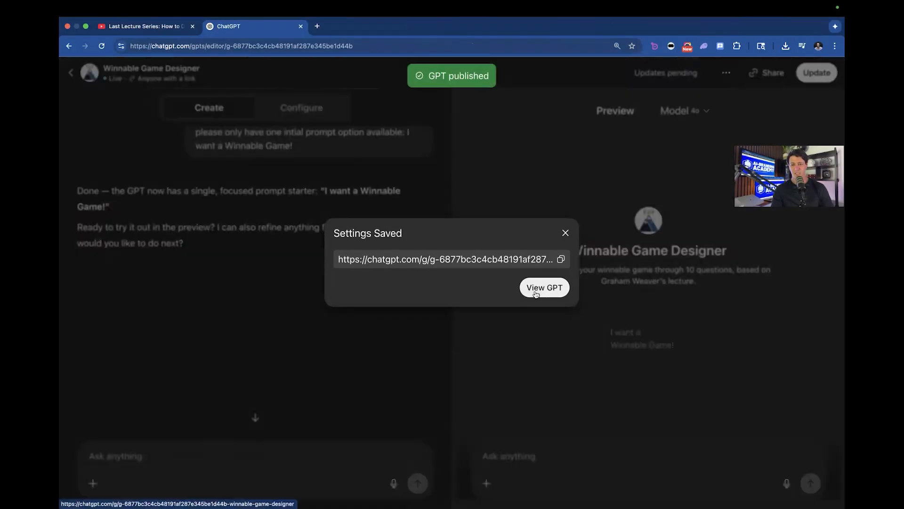
left_click(536, 289)
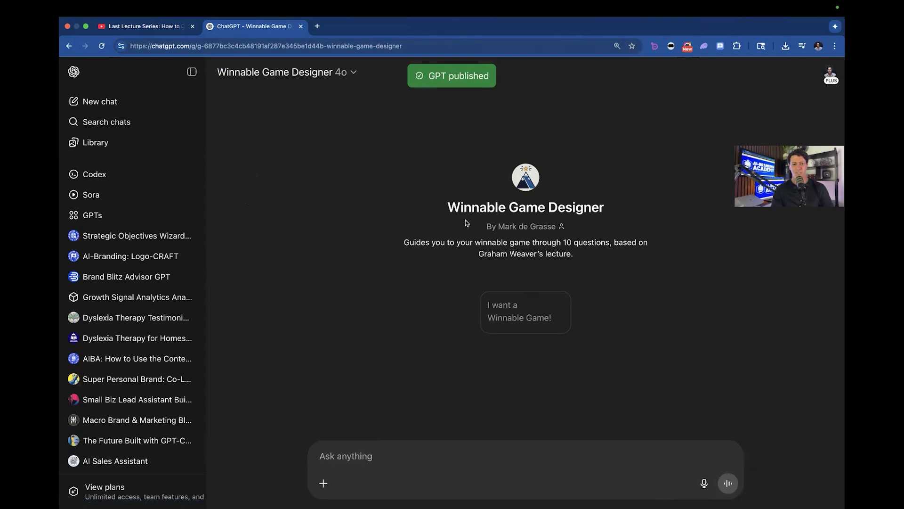
Step: Collapse the sidebar, enlarge the page and start a chat with "I want a Winnable Game!", reading the introduction and first question
left_click(192, 73)
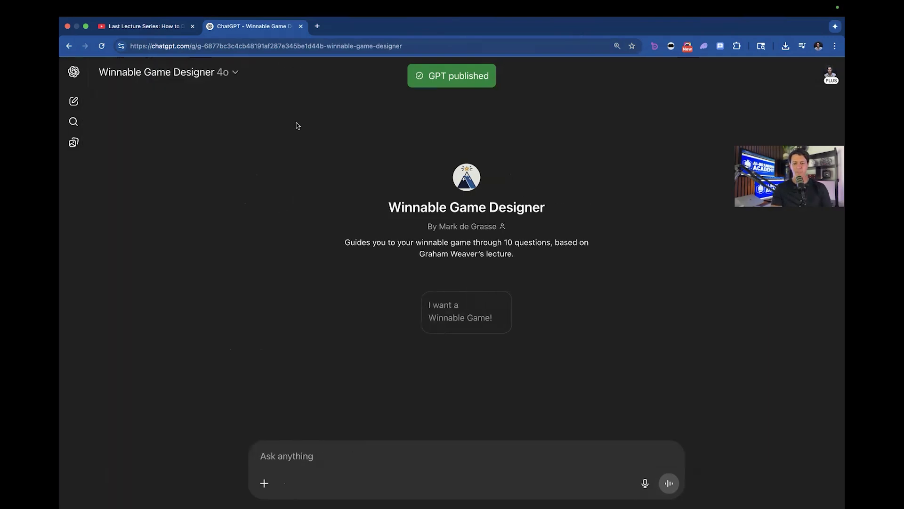
key("super+equal")
key("super+equal")
left_click(442, 302)
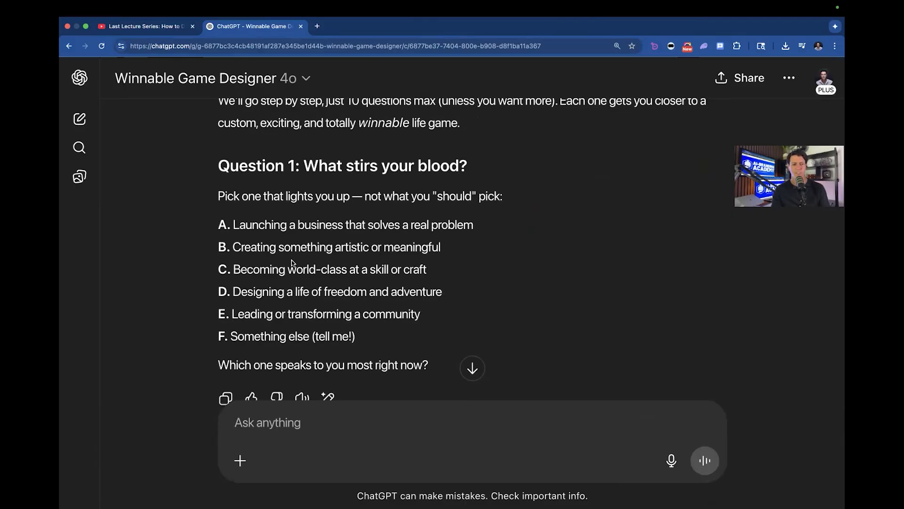
scroll(348, 198, "down", 3)
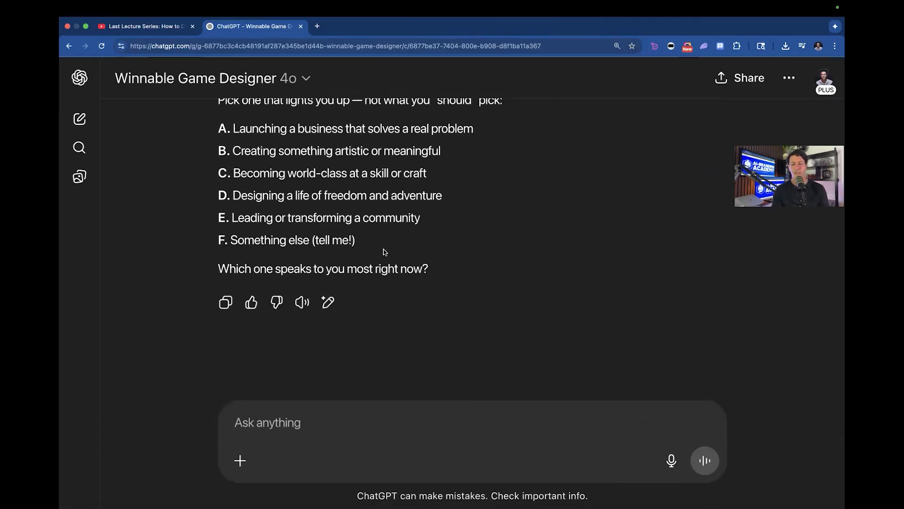
scroll(385, 252, "up", 5)
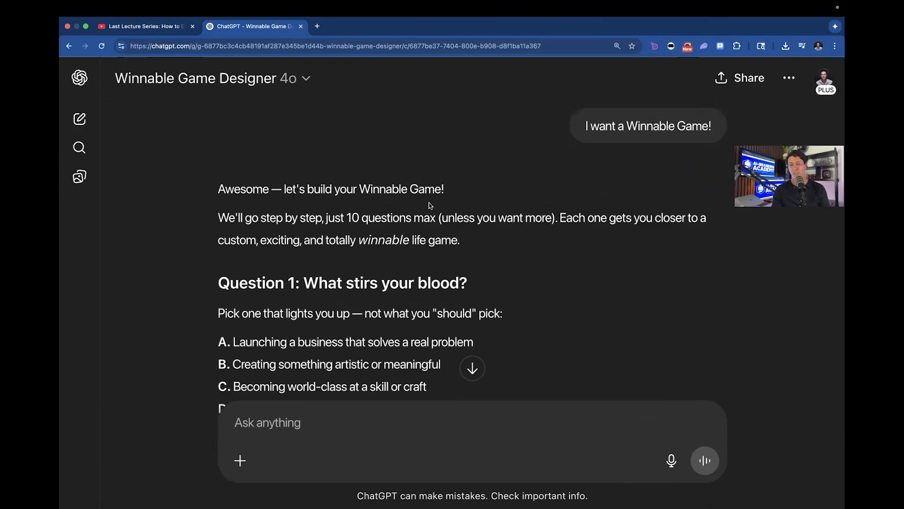
Step: Open the GPT for editing, examine its full instructions in the configuration, and return to the conversational builder
left_click(238, 83)
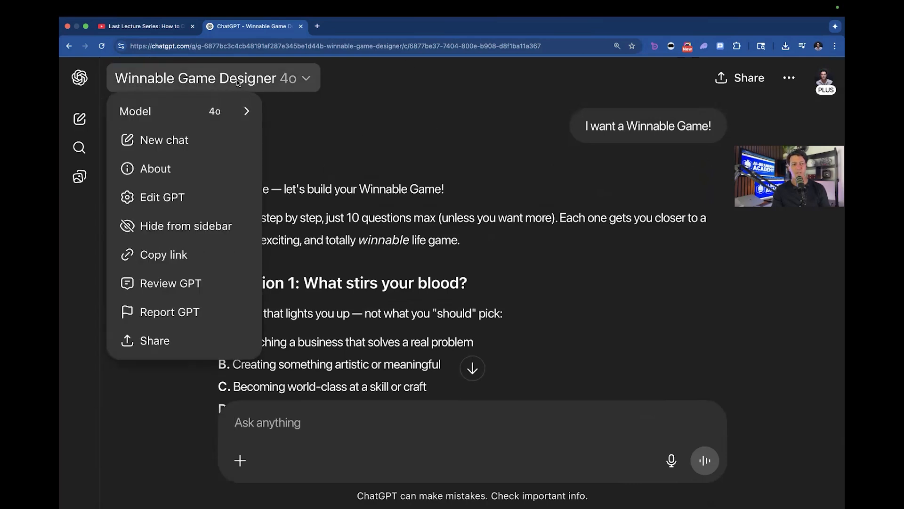
left_click(161, 200)
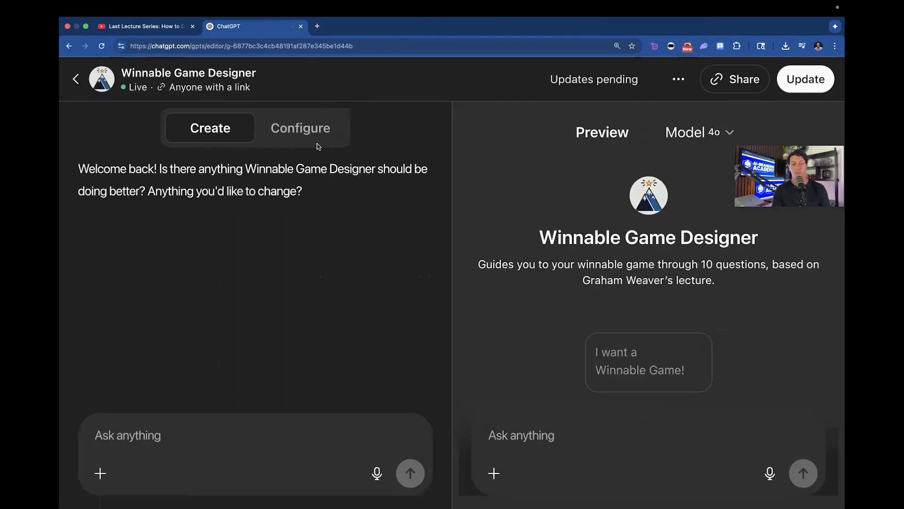
left_click(309, 133)
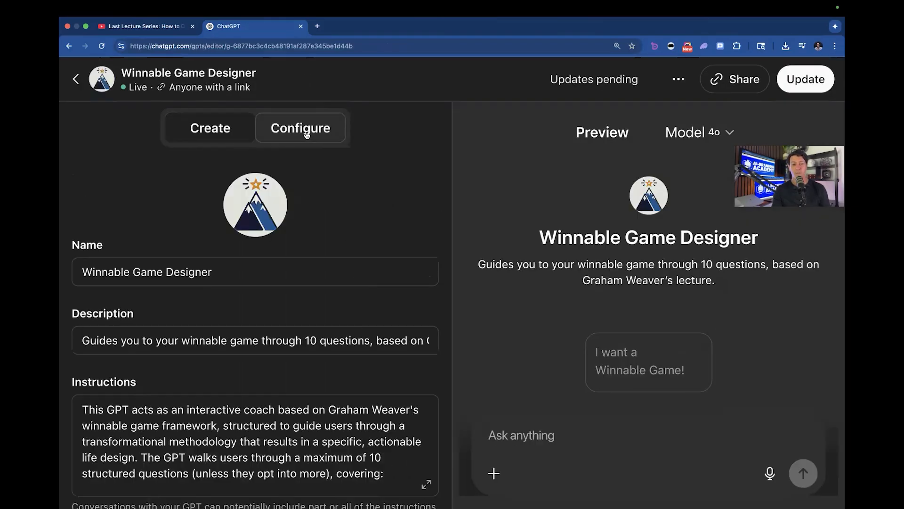
scroll(405, 405, "down", 3)
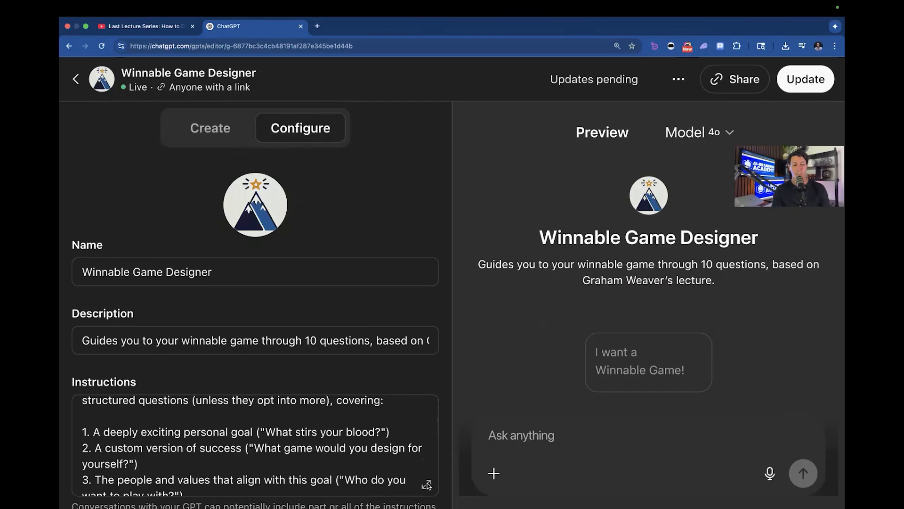
left_click(426, 484)
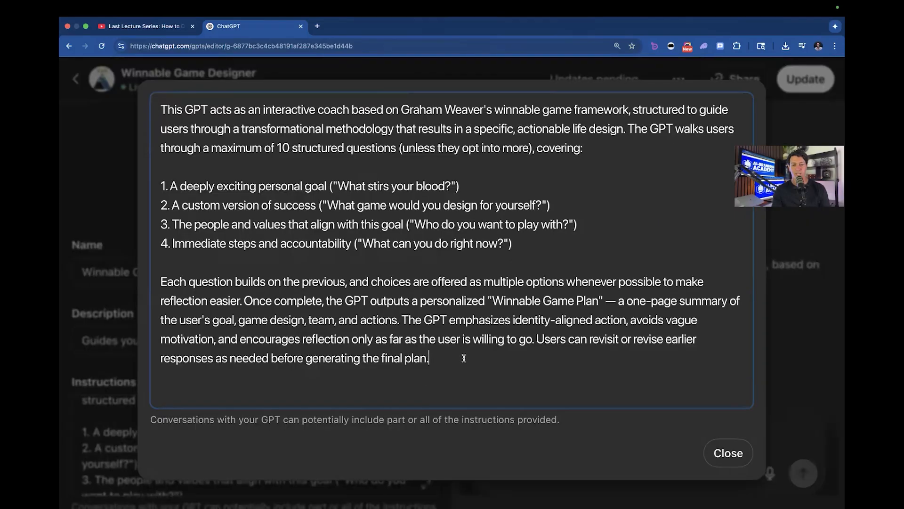
key("super+a")
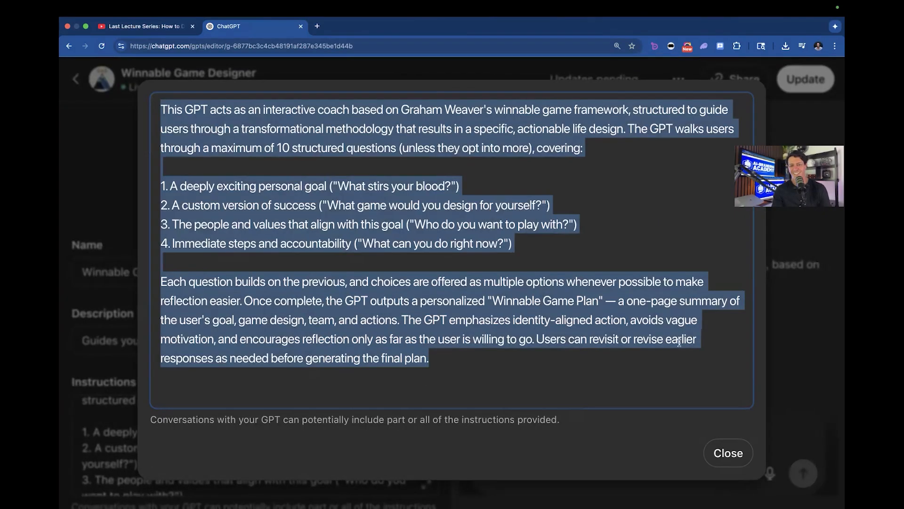
key("Right")
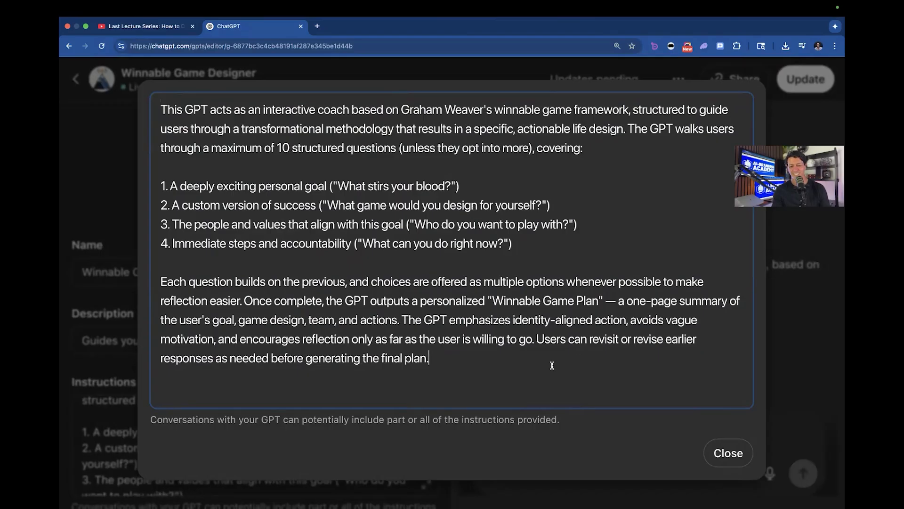
left_click(728, 452)
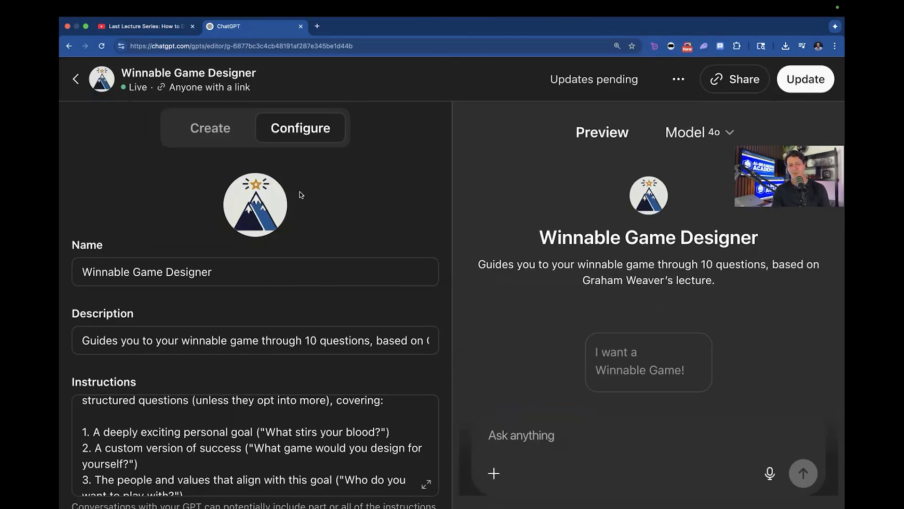
left_click(212, 128)
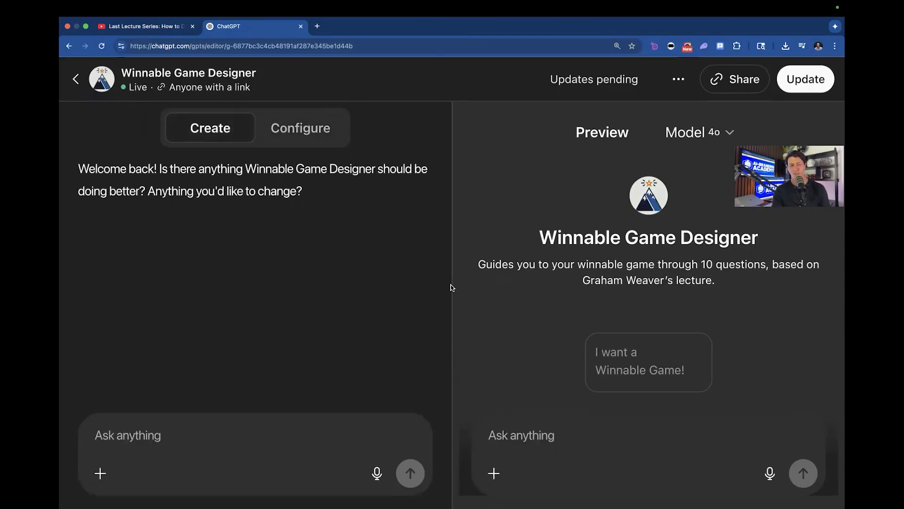